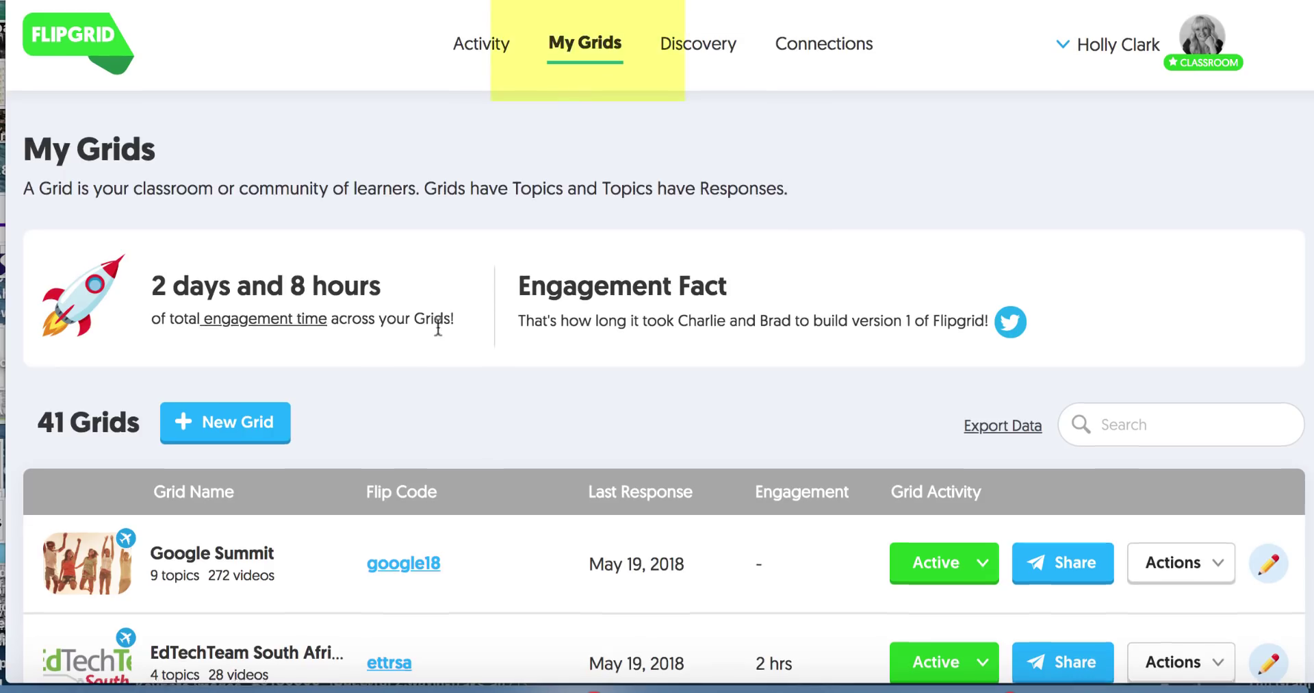
- Open the Google Summit grid and scroll its 9 topics to find Durban, South Africa
{"action": "scroll", "coordinate": [441, 329], "scroll_direction": "down", "scroll_amount": 4}
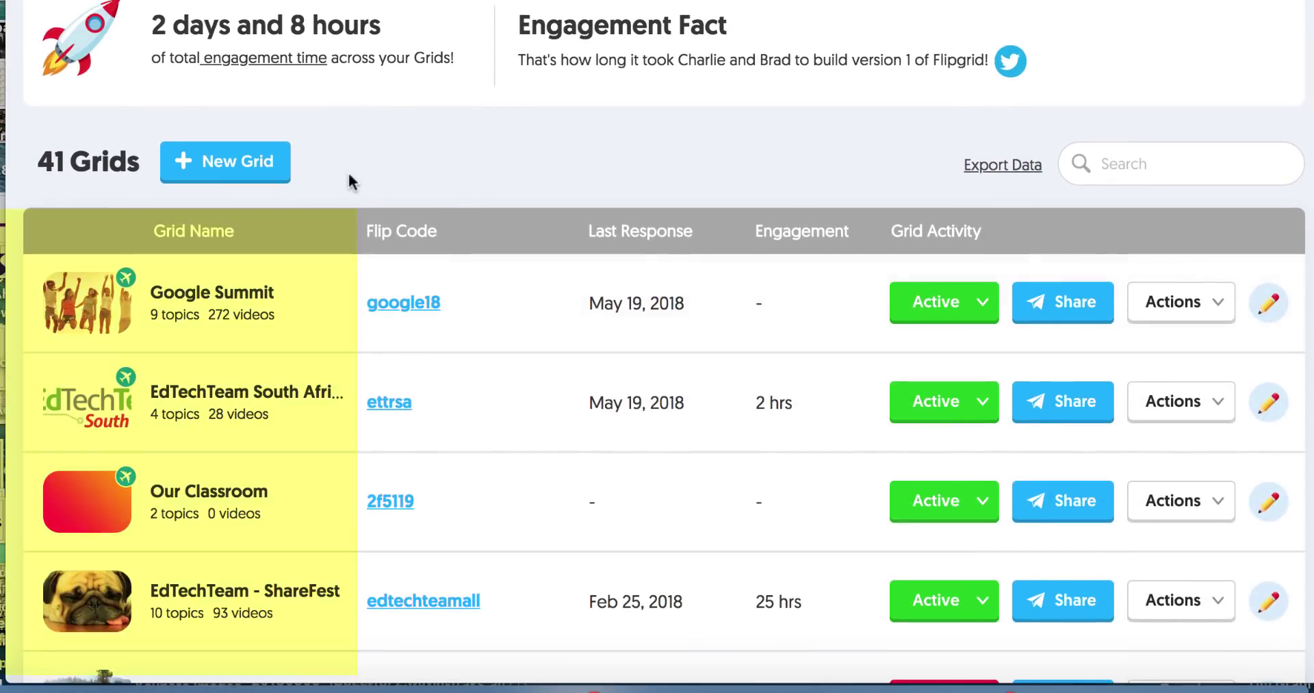
{"action": "scroll", "coordinate": [348, 180], "scroll_direction": "down", "scroll_amount": 1}
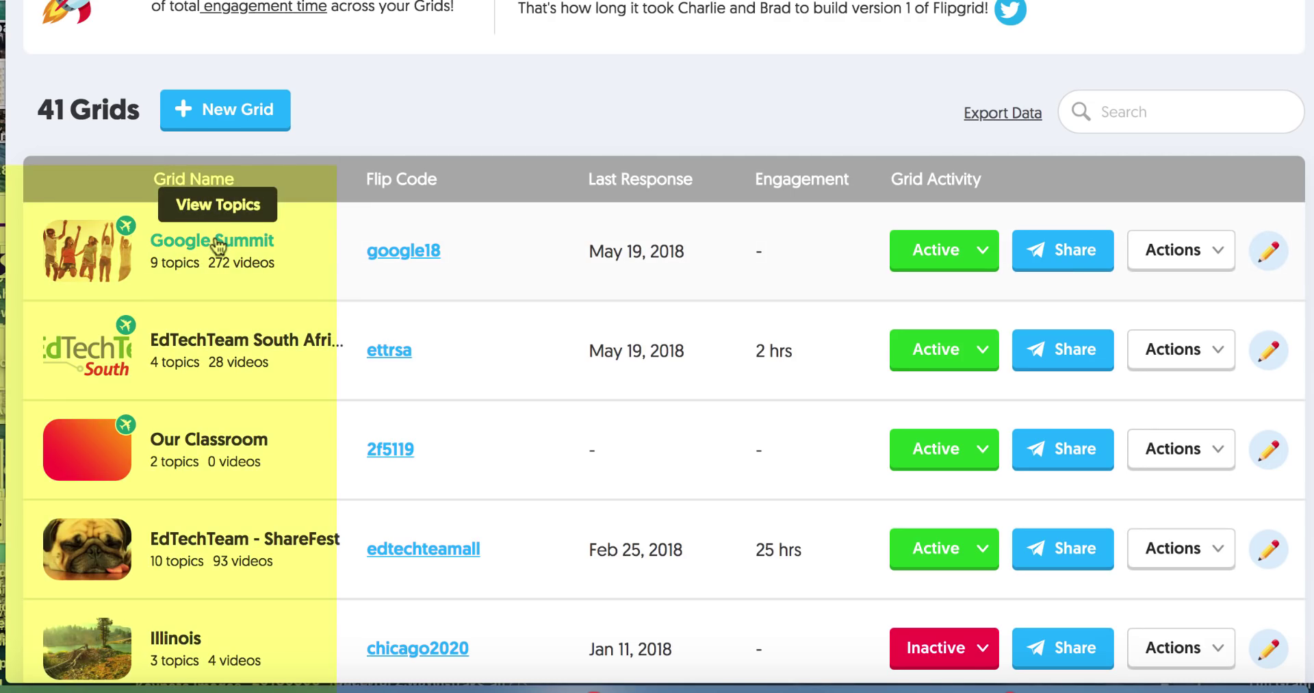
{"action": "left_click", "coordinate": [218, 243]}
{"action": "scroll", "coordinate": [218, 243], "scroll_direction": "down", "scroll_amount": 3}
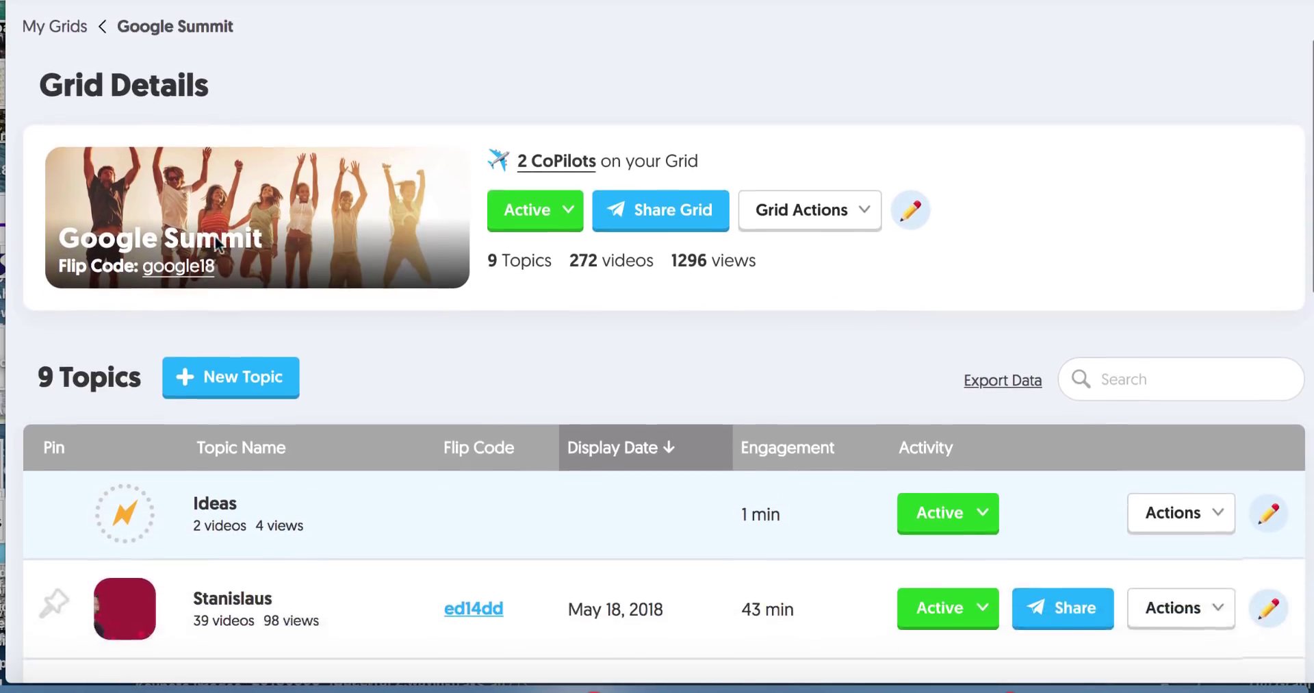
{"action": "scroll", "coordinate": [217, 243], "scroll_direction": "down", "scroll_amount": 1}
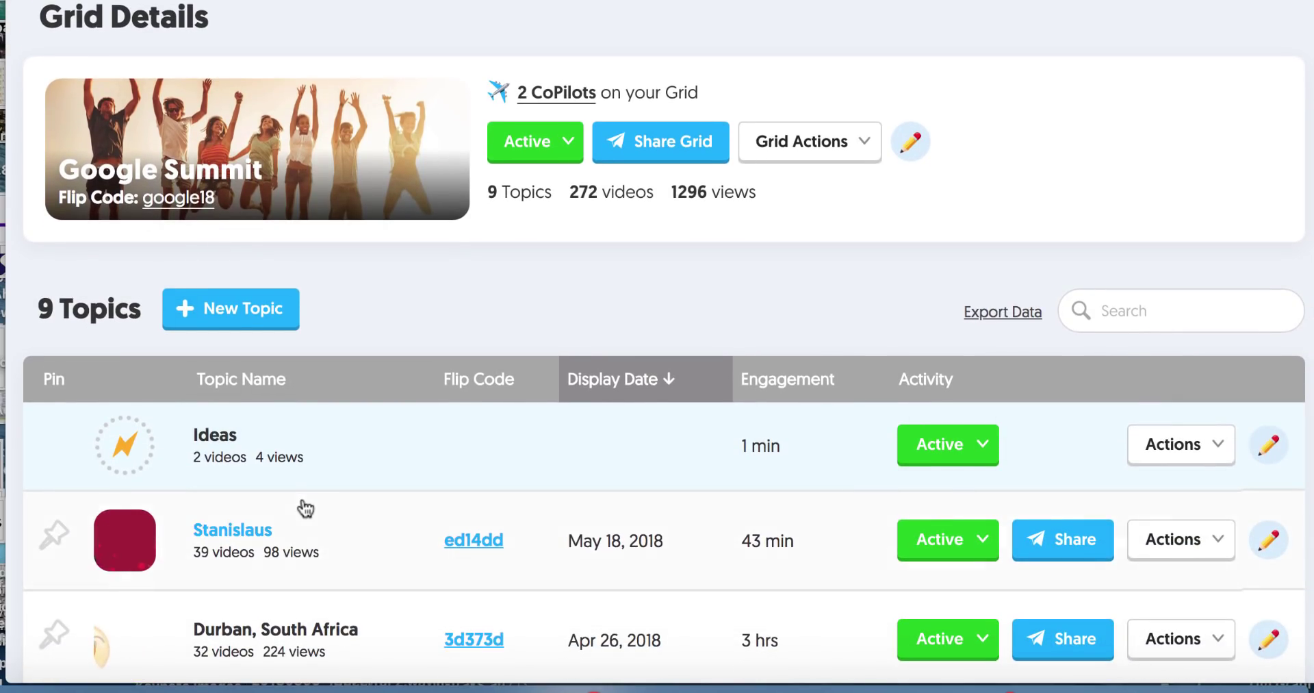
{"action": "scroll", "coordinate": [305, 508], "scroll_direction": "down", "scroll_amount": 3}
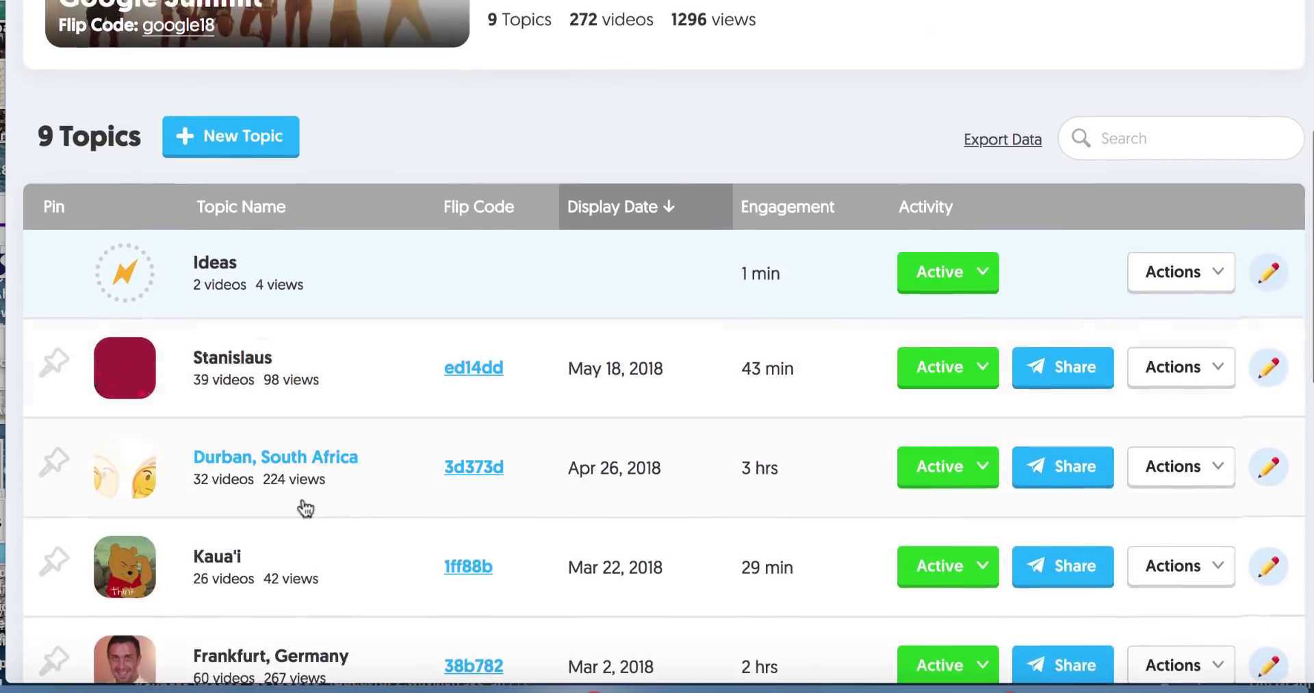
{"action": "scroll", "coordinate": [305, 508], "scroll_direction": "up", "scroll_amount": 1}
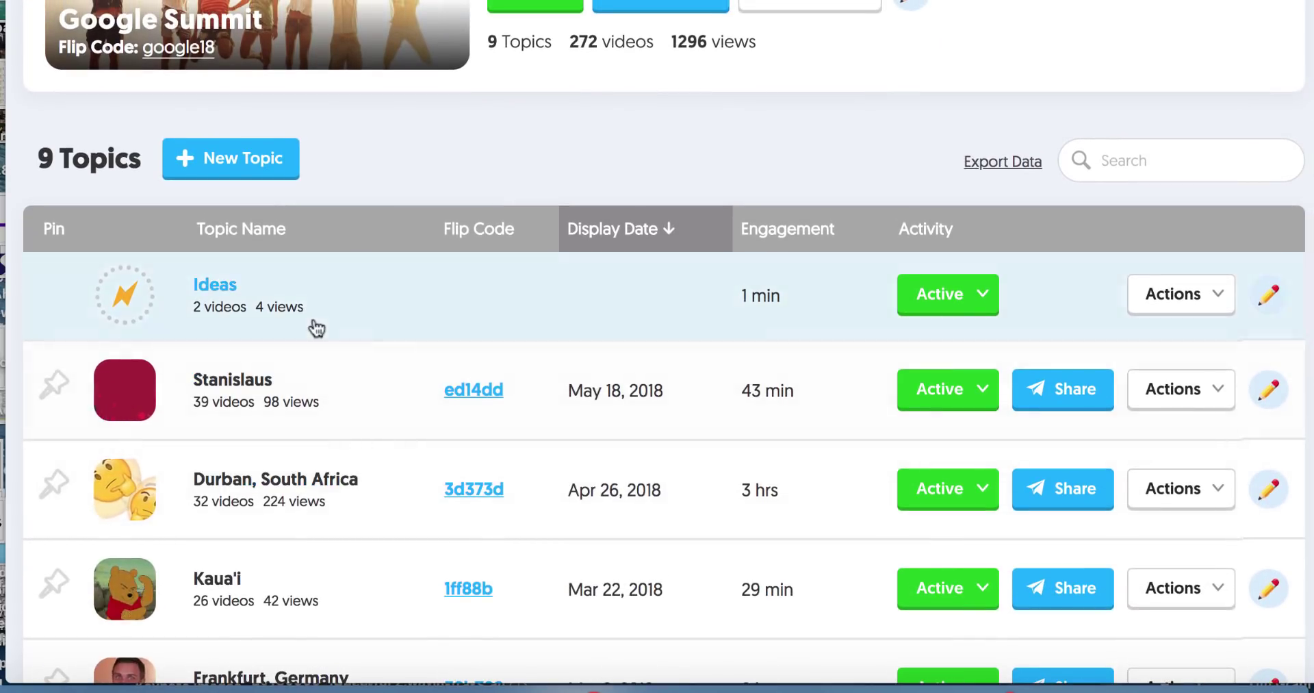
{"action": "scroll", "coordinate": [323, 584], "scroll_direction": "down", "scroll_amount": 3}
{"action": "scroll", "coordinate": [325, 584], "scroll_direction": "up", "scroll_amount": 2}
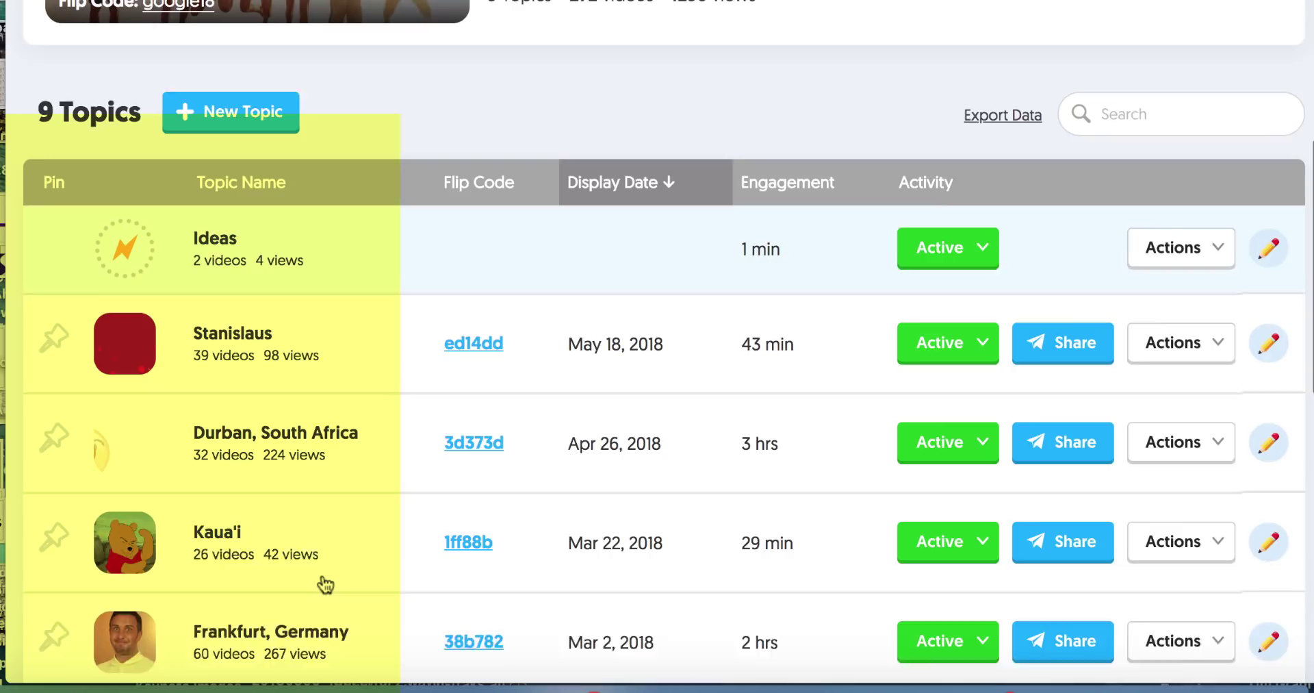
{"action": "scroll", "coordinate": [325, 584], "scroll_direction": "up", "scroll_amount": 1}
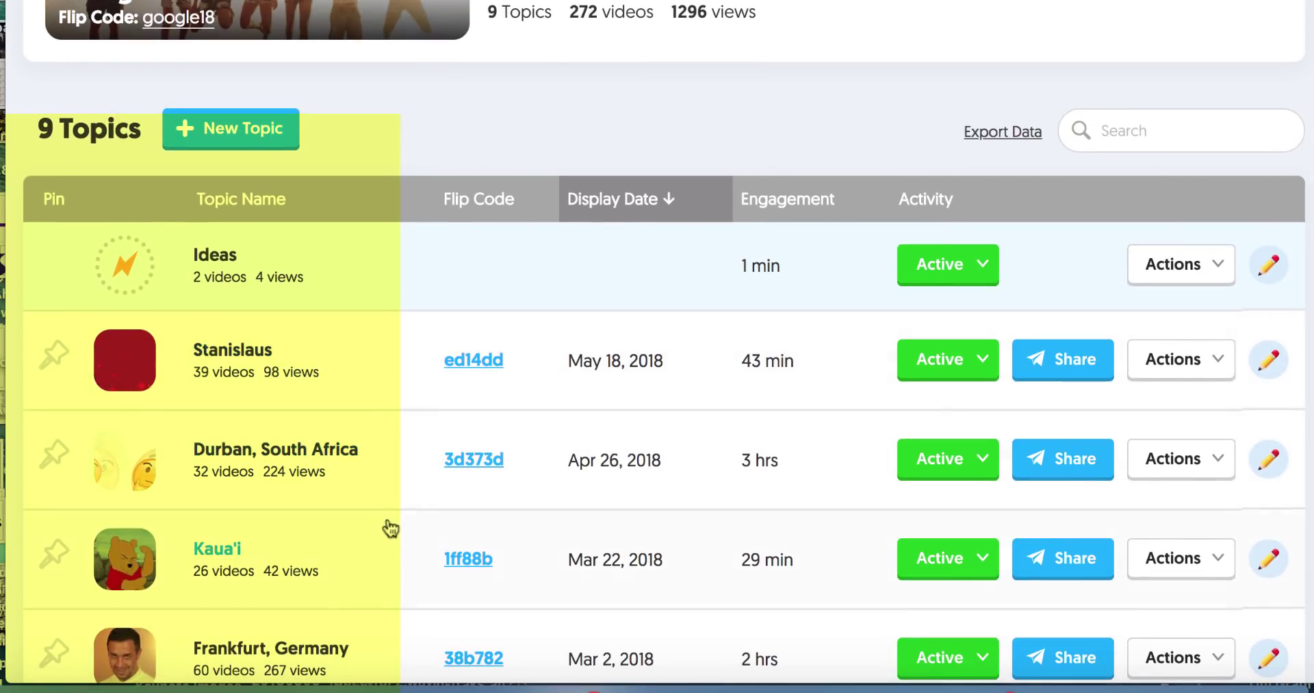
{"action": "scroll", "coordinate": [391, 529], "scroll_direction": "down", "scroll_amount": 2}
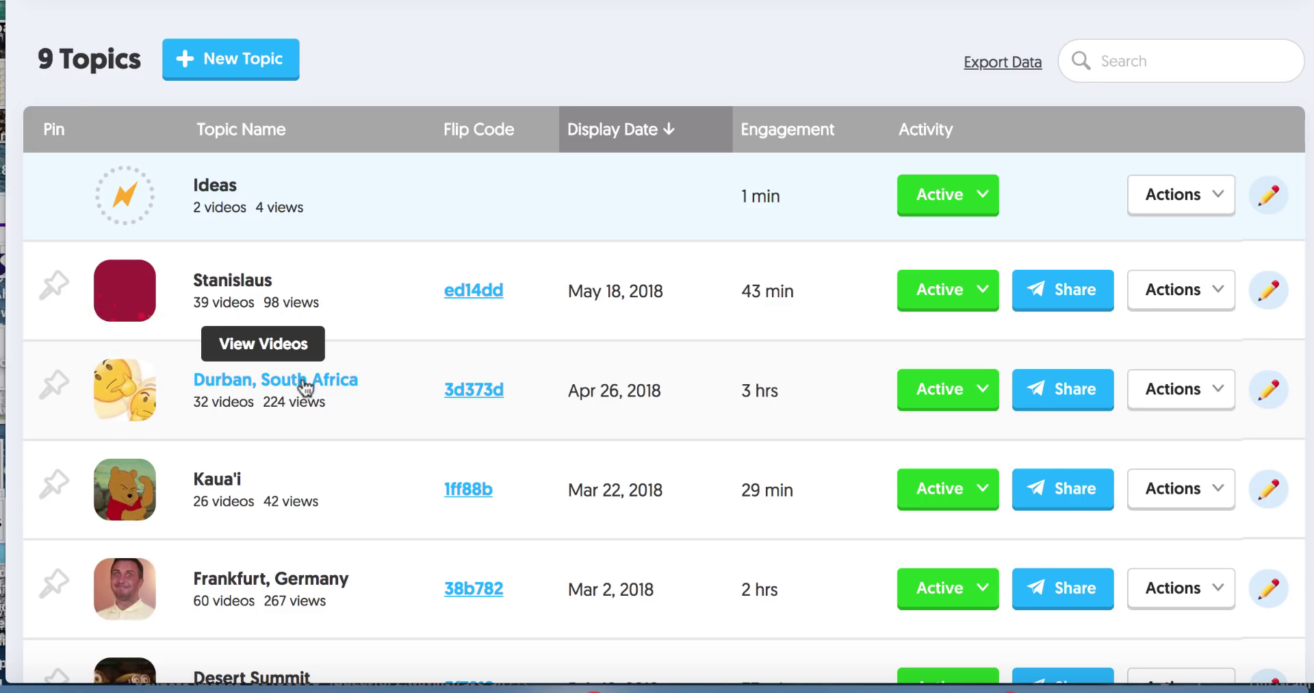
{"action": "left_click", "coordinate": [302, 380]}
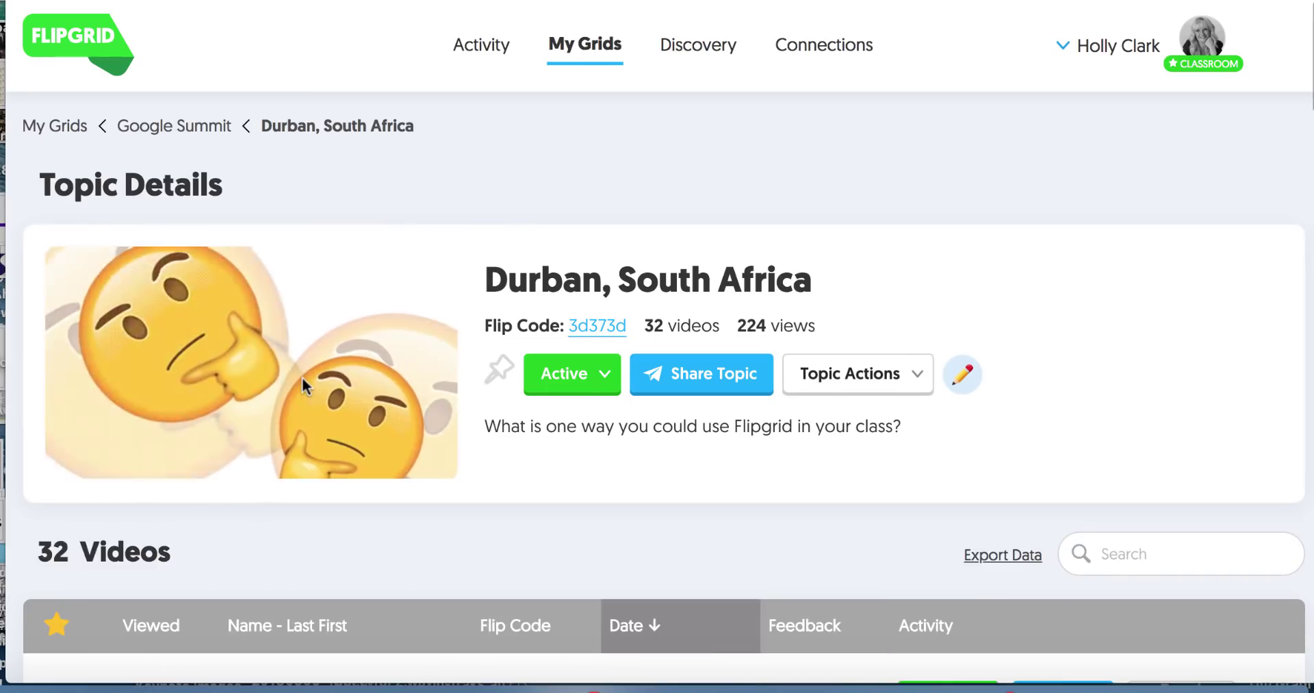
{"action": "scroll", "coordinate": [302, 376], "scroll_direction": "down", "scroll_amount": 4}
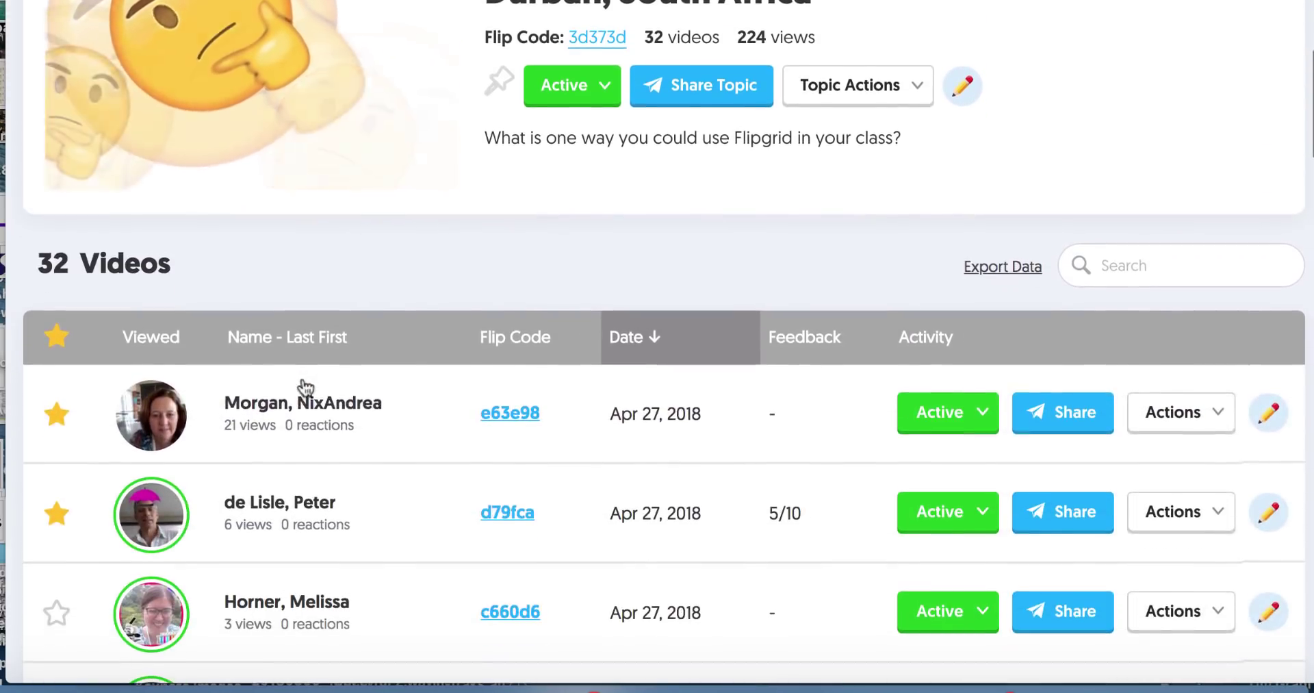
{"action": "scroll", "coordinate": [306, 387], "scroll_direction": "down", "scroll_amount": 2}
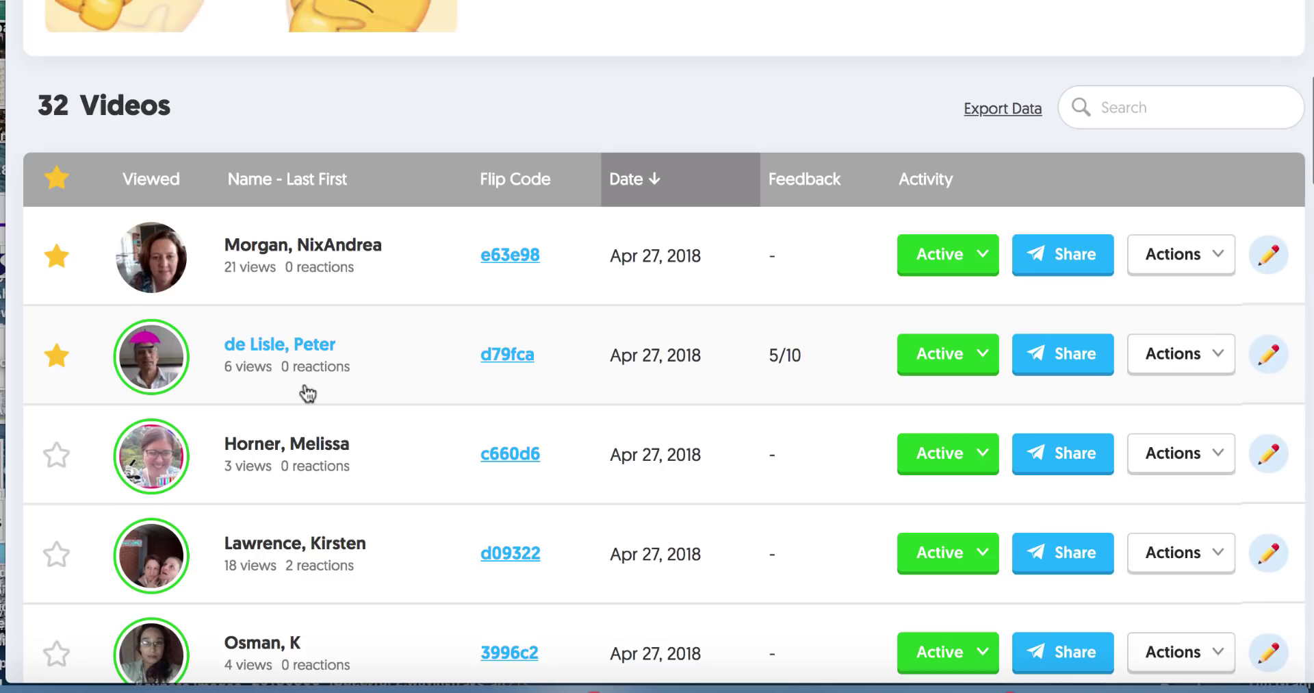
{"action": "scroll", "coordinate": [307, 394], "scroll_direction": "down", "scroll_amount": 4}
{"action": "scroll", "coordinate": [309, 397], "scroll_direction": "up", "scroll_amount": 1}
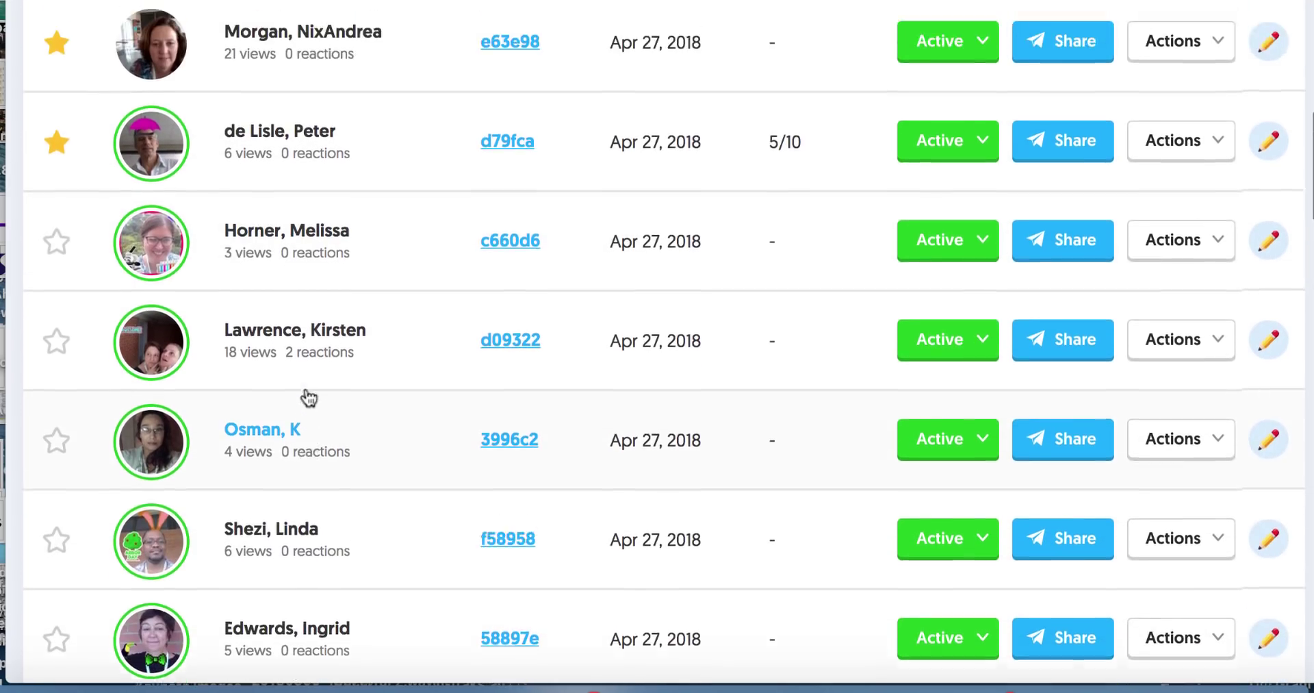
{"action": "scroll", "coordinate": [308, 397], "scroll_direction": "up", "scroll_amount": 2}
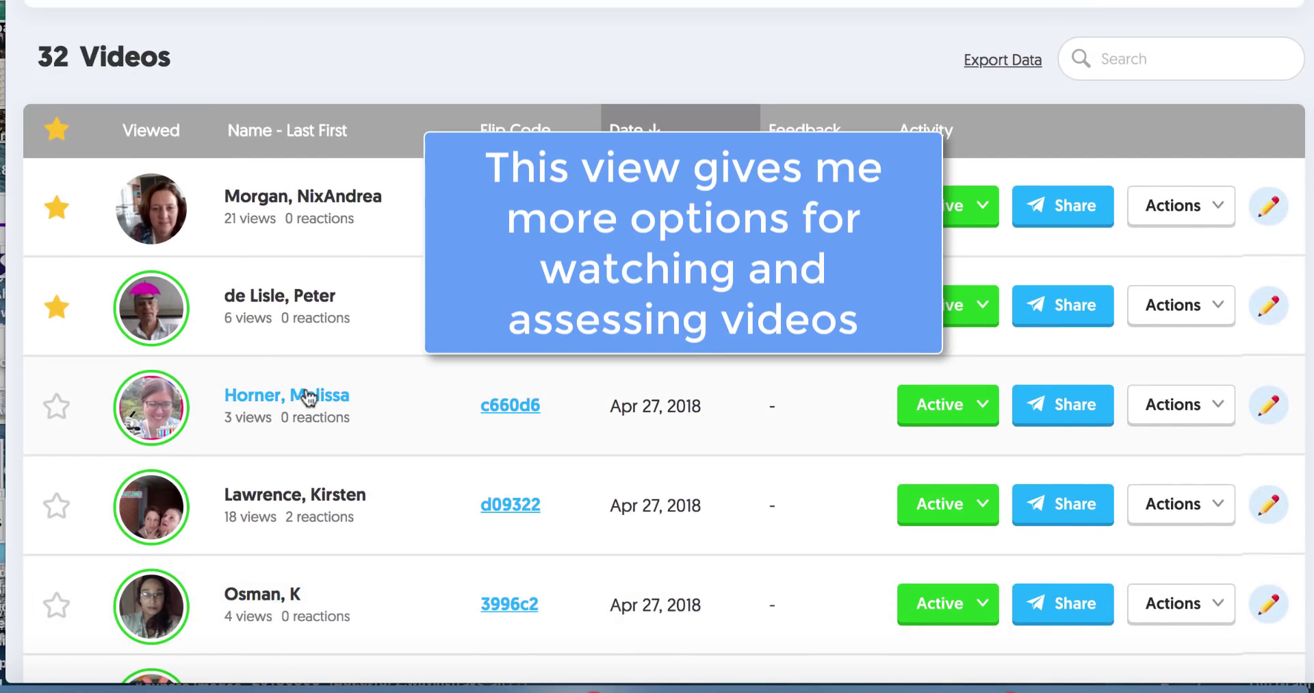
{"action": "scroll", "coordinate": [308, 398], "scroll_direction": "down", "scroll_amount": 2}
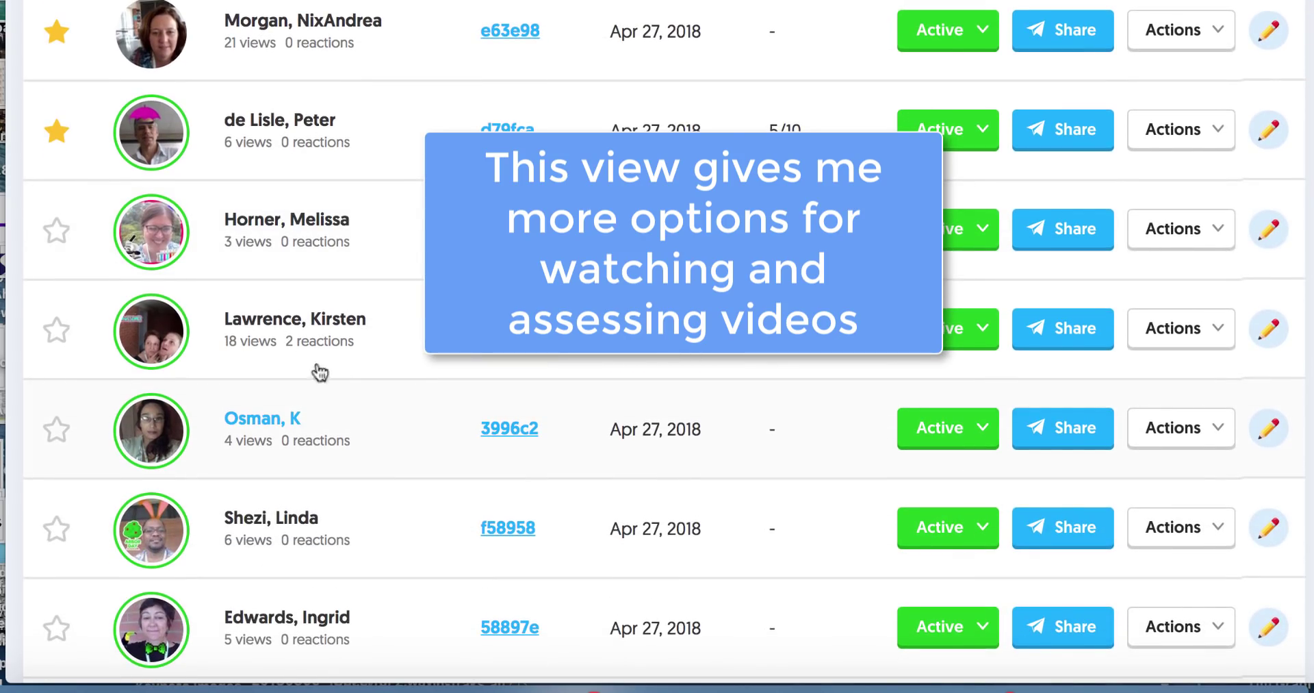
- Open a student's video response for feedback and pause it at 00:17
{"action": "left_click", "coordinate": [311, 320]}
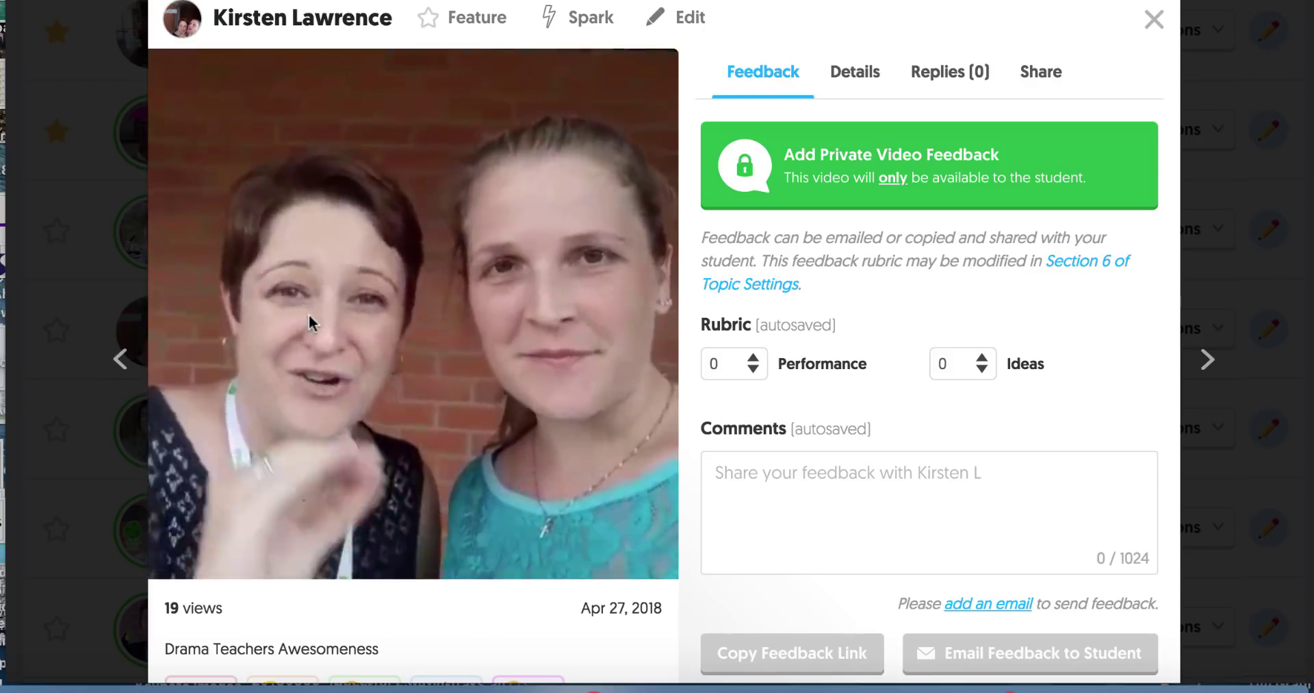
{"action": "mouse_move", "coordinate": [273, 396]}
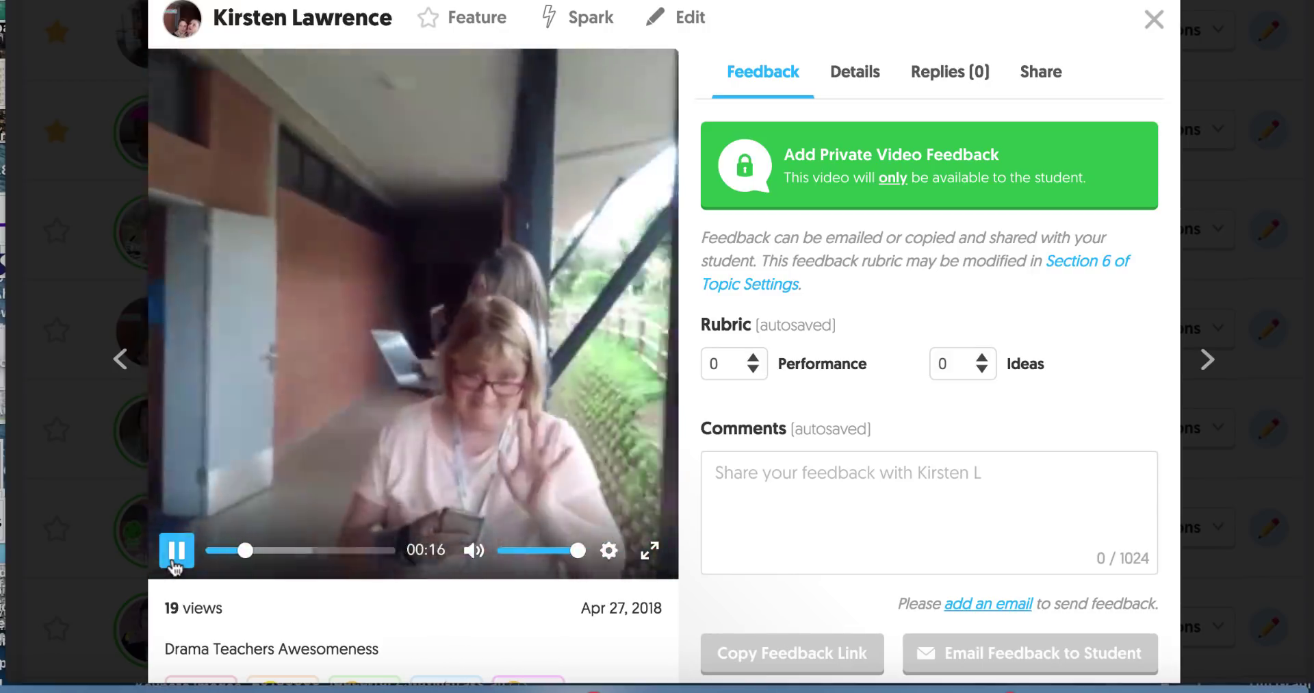
{"action": "left_click", "coordinate": [174, 561]}
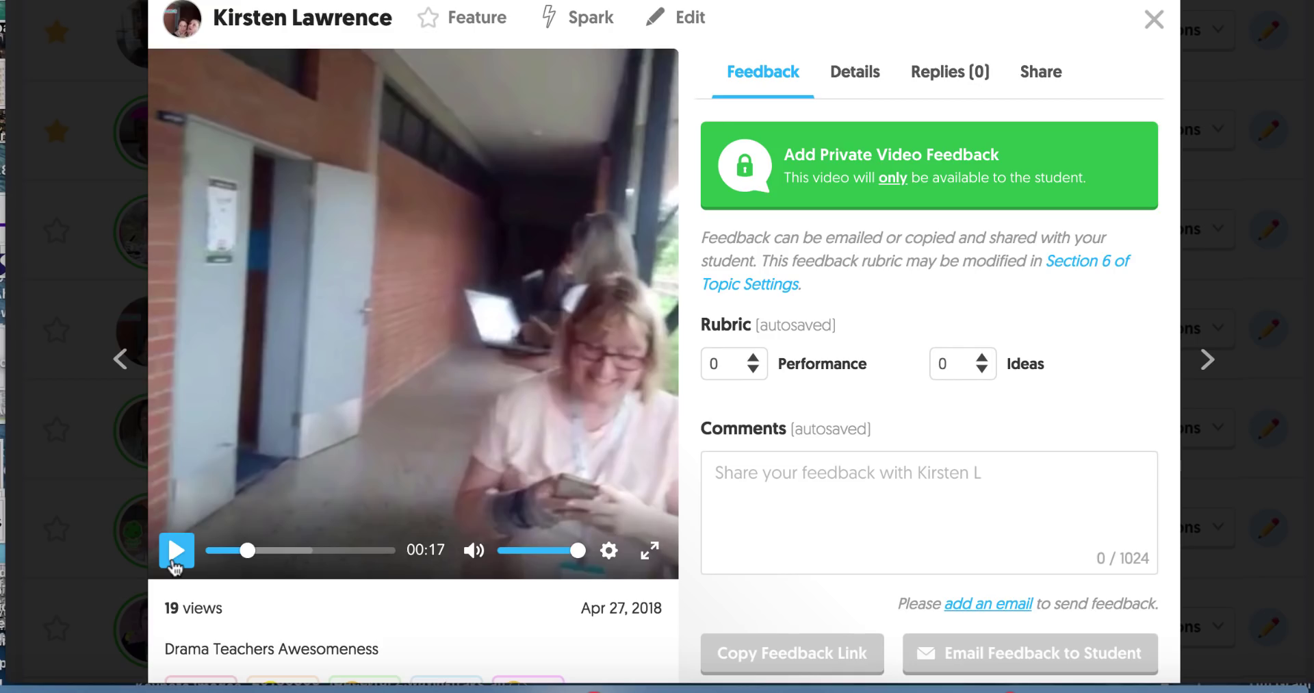
{"action": "scroll", "coordinate": [368, 371], "scroll_direction": "up", "scroll_amount": 1}
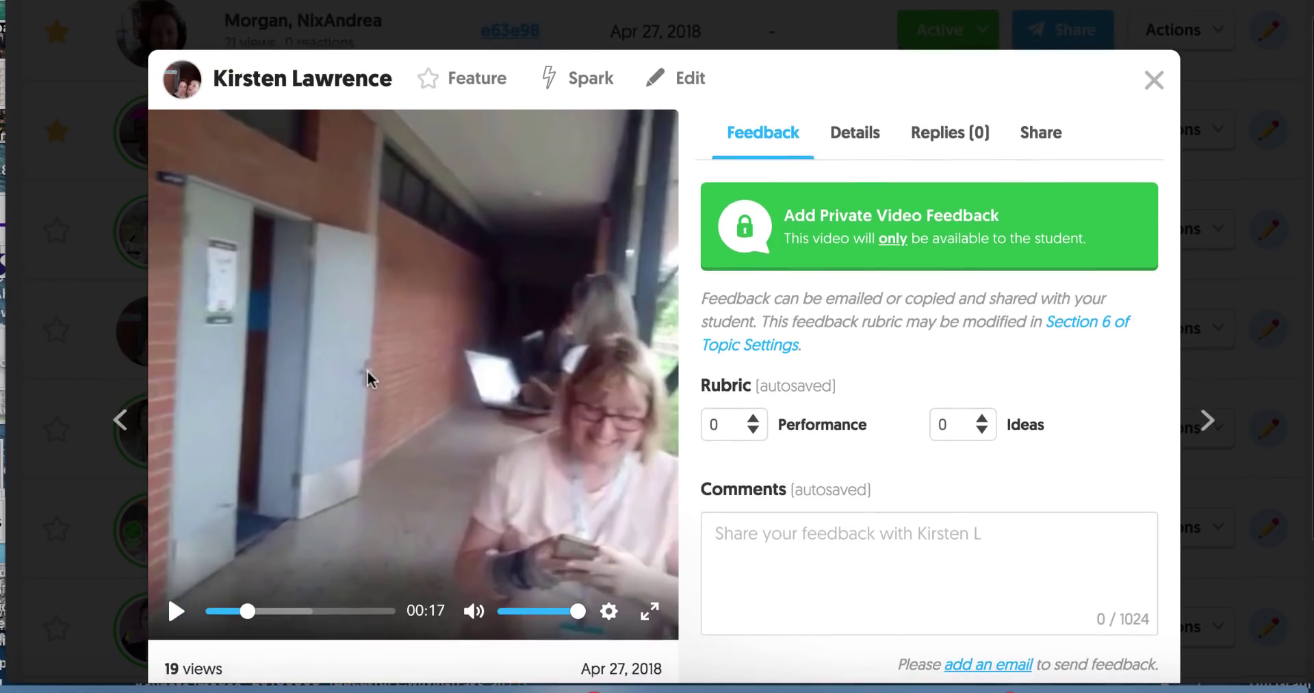
{"action": "scroll", "coordinate": [368, 371], "scroll_direction": "down", "scroll_amount": 1}
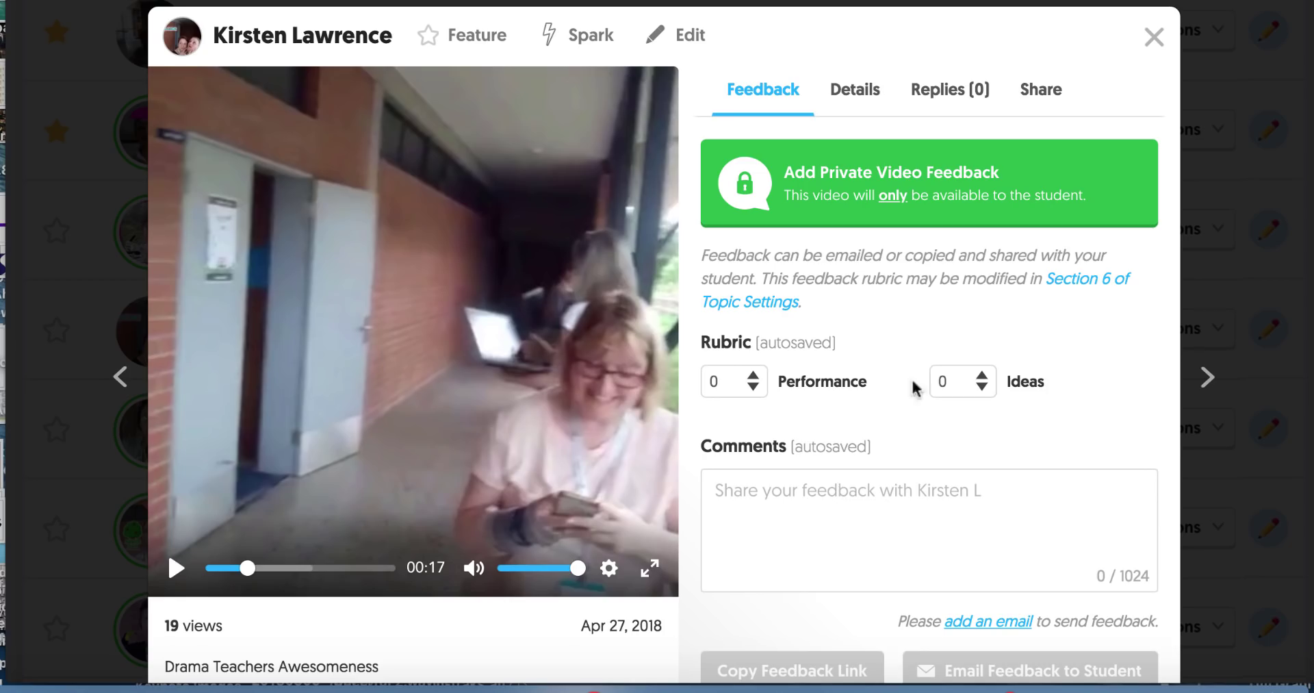
- Move through the video's Details and Replies (0) tabs to its Share options and response link
{"action": "left_click", "coordinate": [861, 94]}
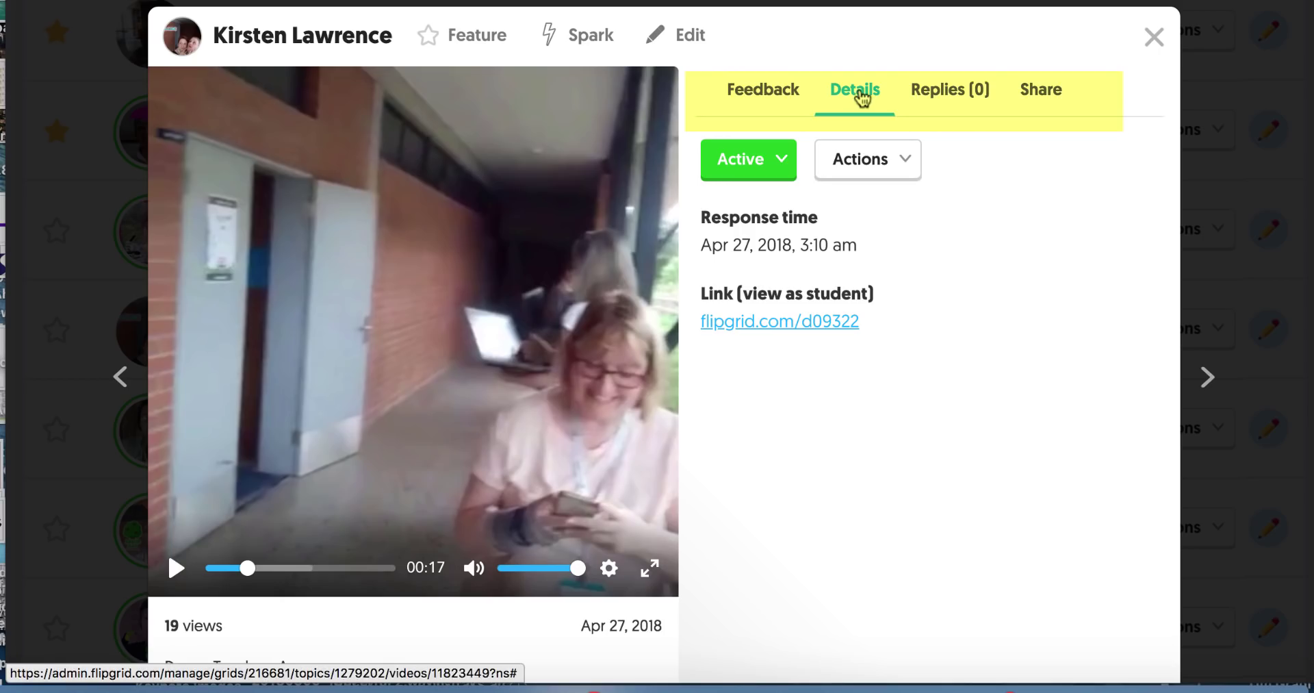
{"action": "left_click", "coordinate": [935, 91]}
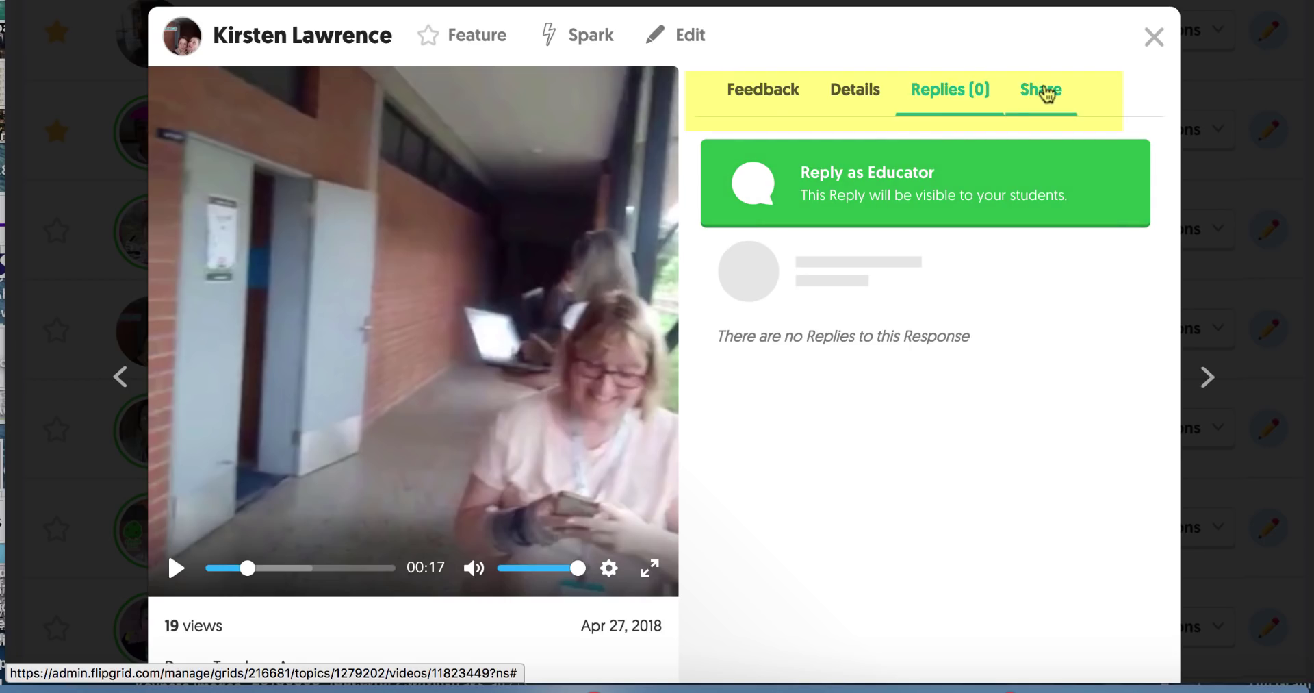
{"action": "left_click", "coordinate": [1046, 94]}
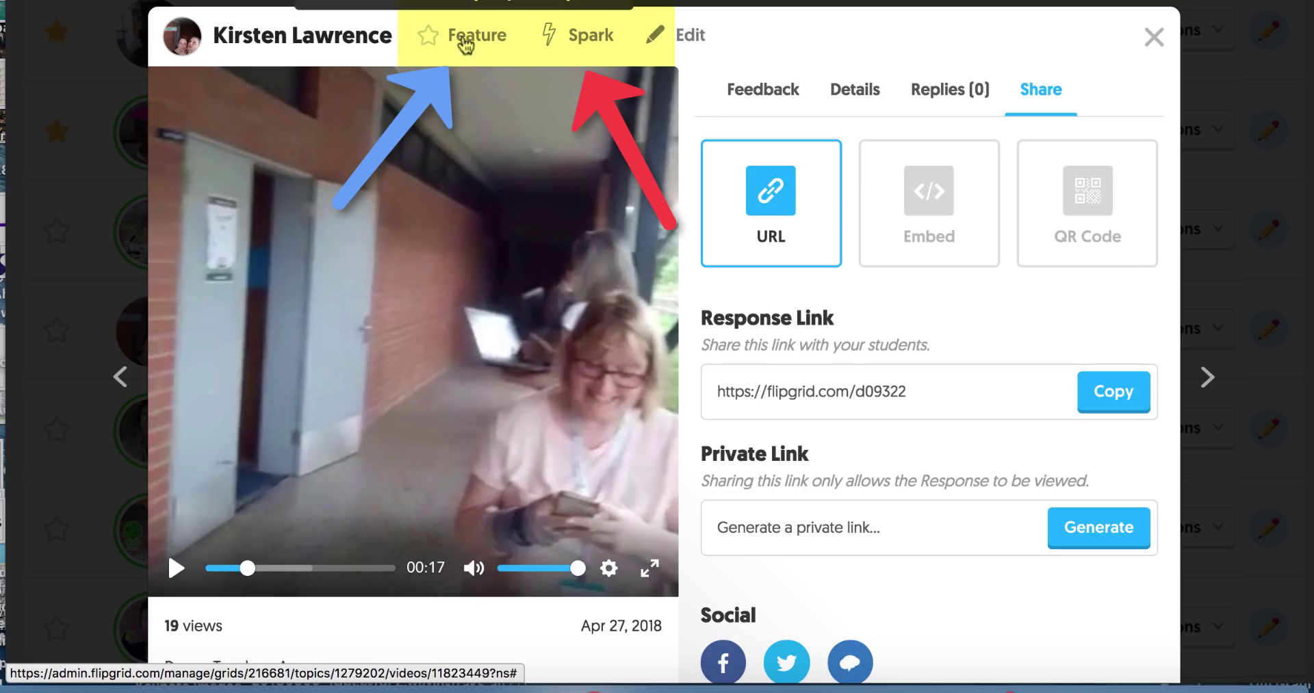
- Mark the student's video as Featured and begin sparking it into a new topic
{"action": "left_click", "coordinate": [466, 44]}
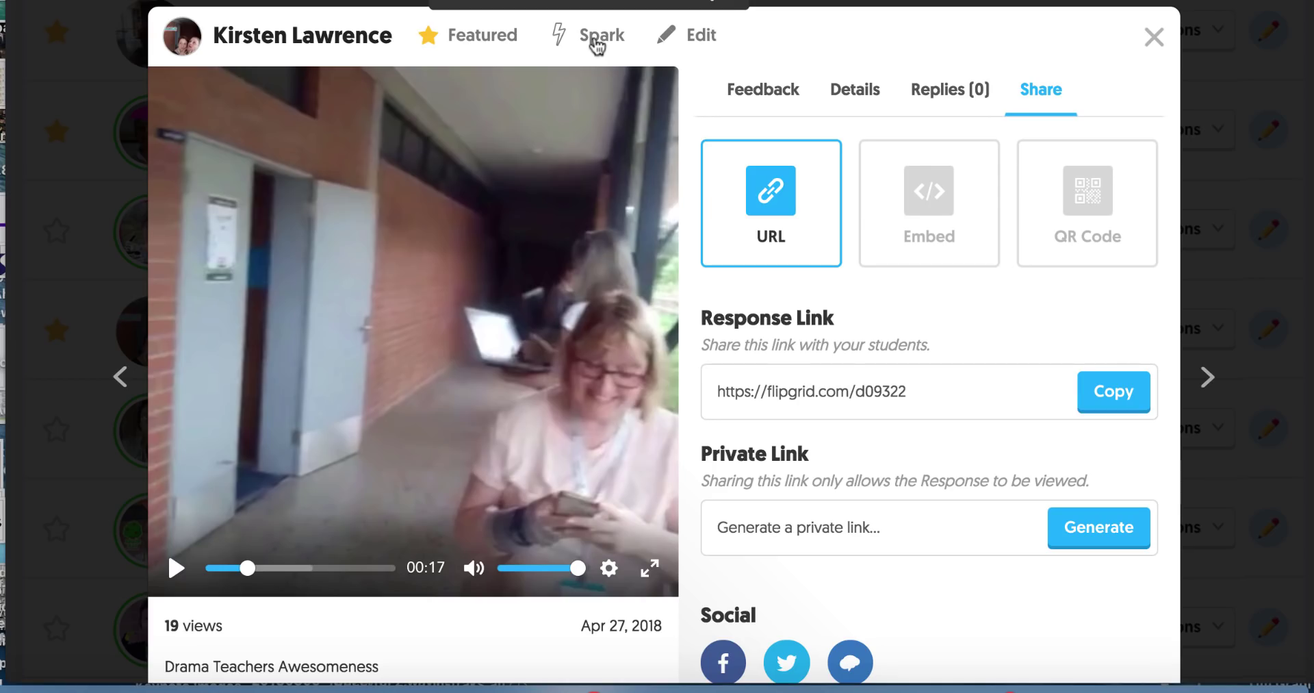
{"action": "left_click", "coordinate": [597, 43]}
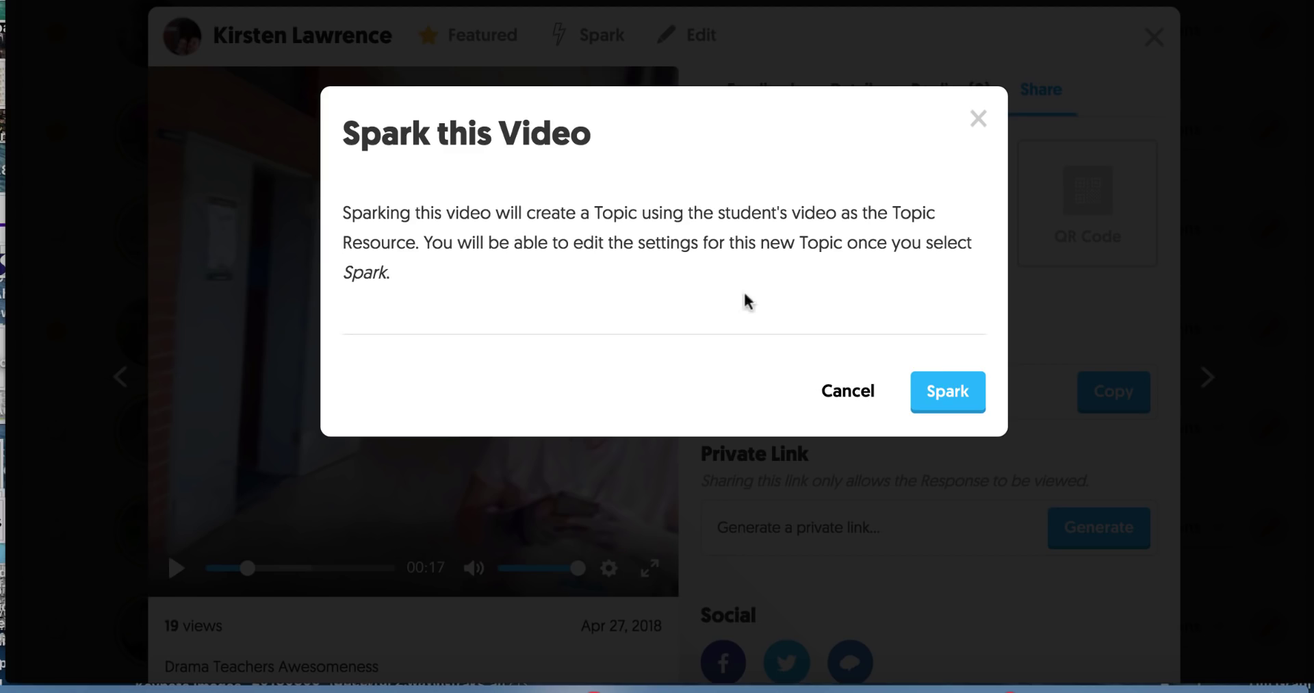
- Confirm the Spark, set Video Response Time to 30 seconds, and update the new topic
{"action": "left_click", "coordinate": [950, 399]}
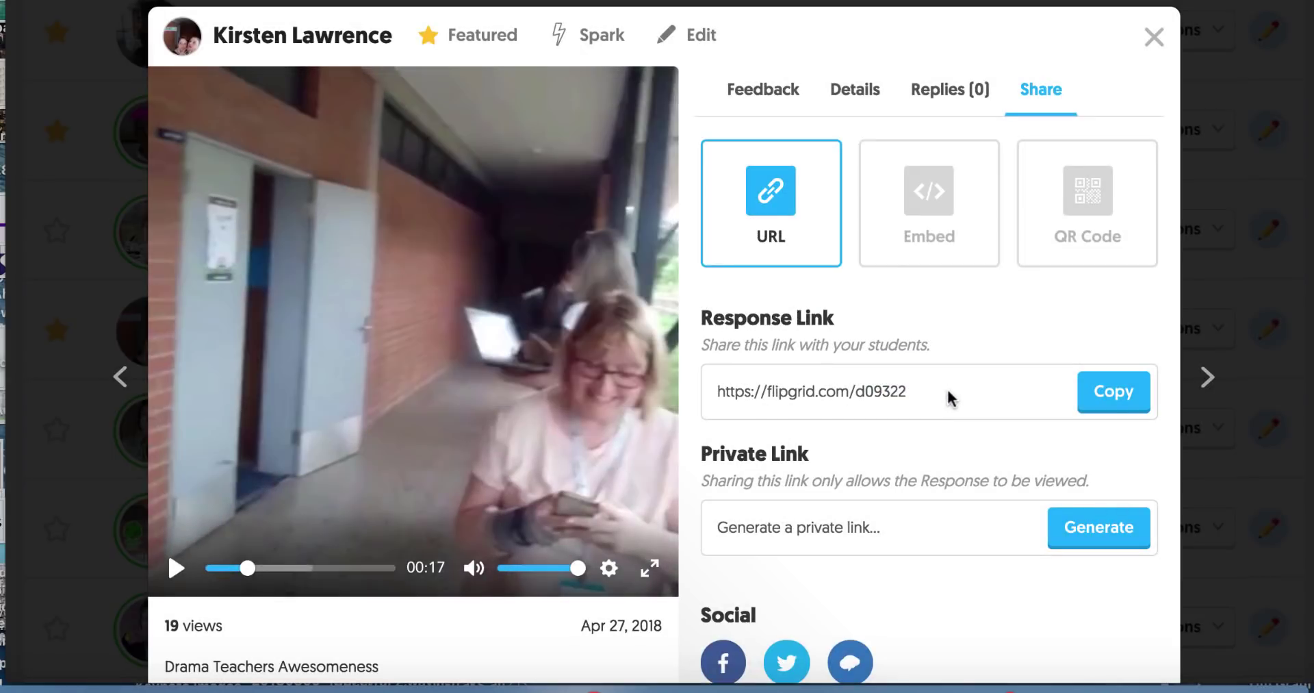
{"action": "scroll", "coordinate": [948, 392], "scroll_direction": "down", "scroll_amount": 3}
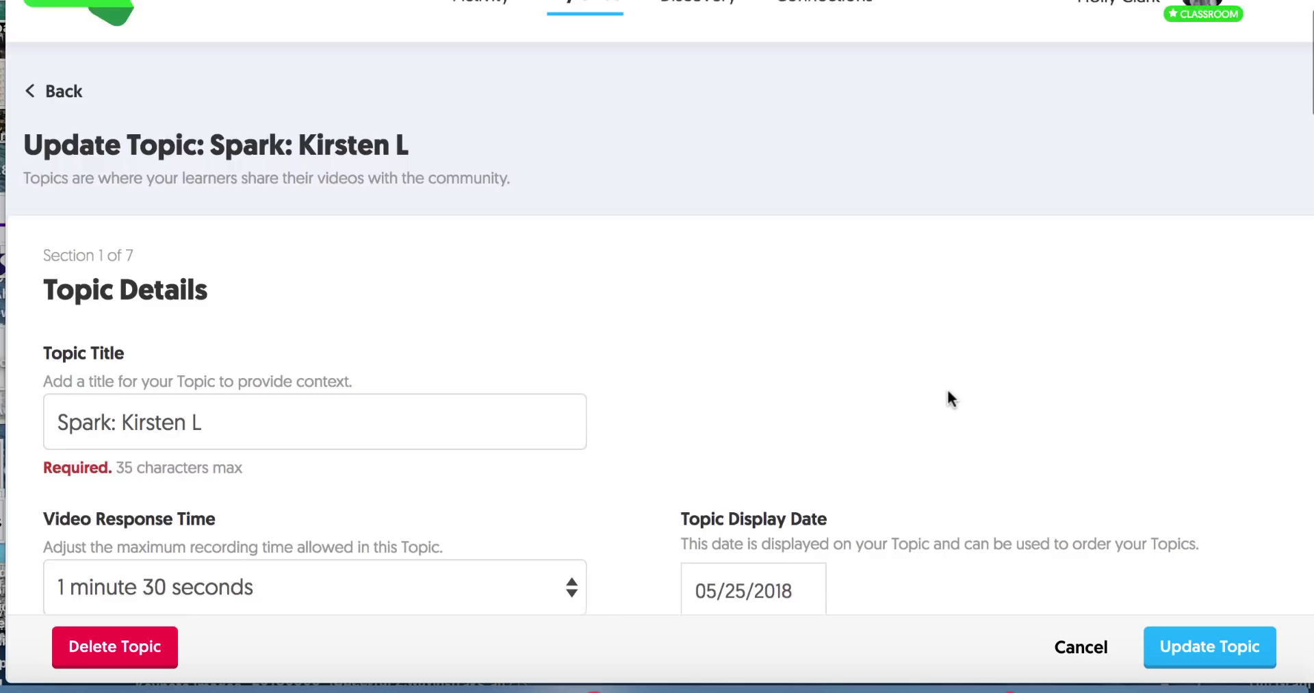
{"action": "scroll", "coordinate": [947, 387], "scroll_direction": "down", "scroll_amount": 2}
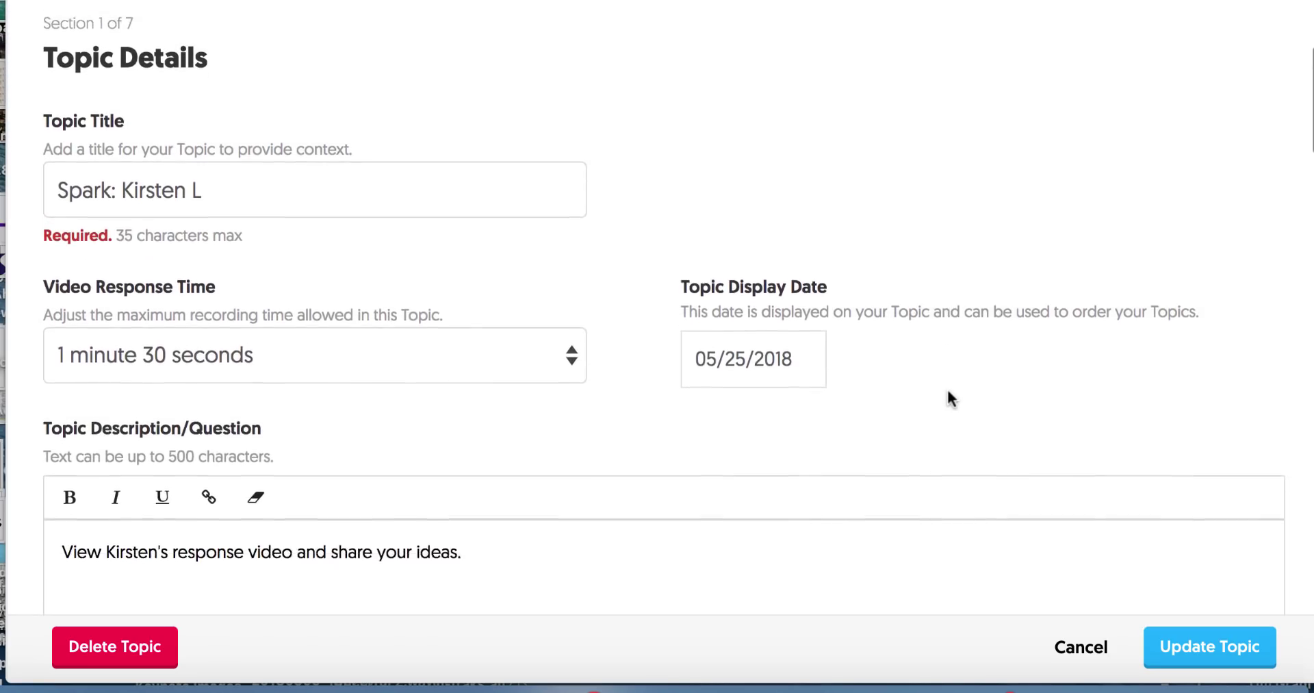
{"action": "left_click", "coordinate": [544, 350]}
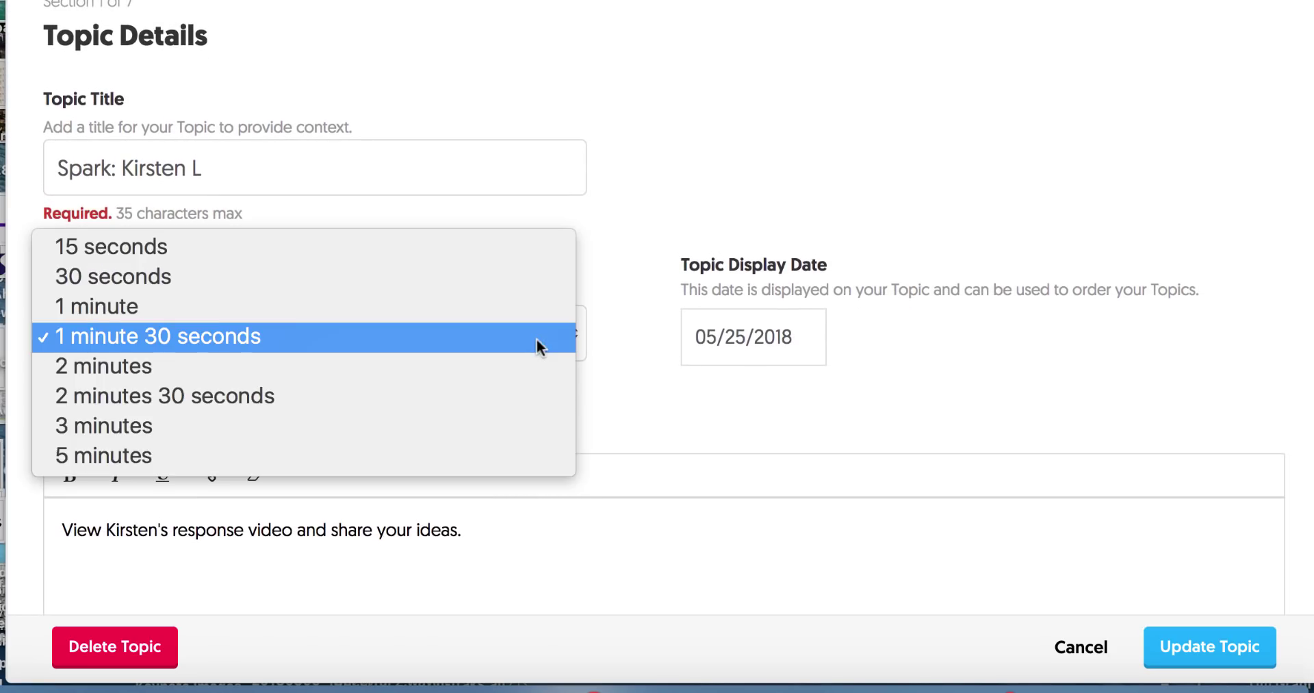
{"action": "left_click", "coordinate": [530, 282]}
{"action": "scroll", "coordinate": [530, 287], "scroll_direction": "down", "scroll_amount": 3}
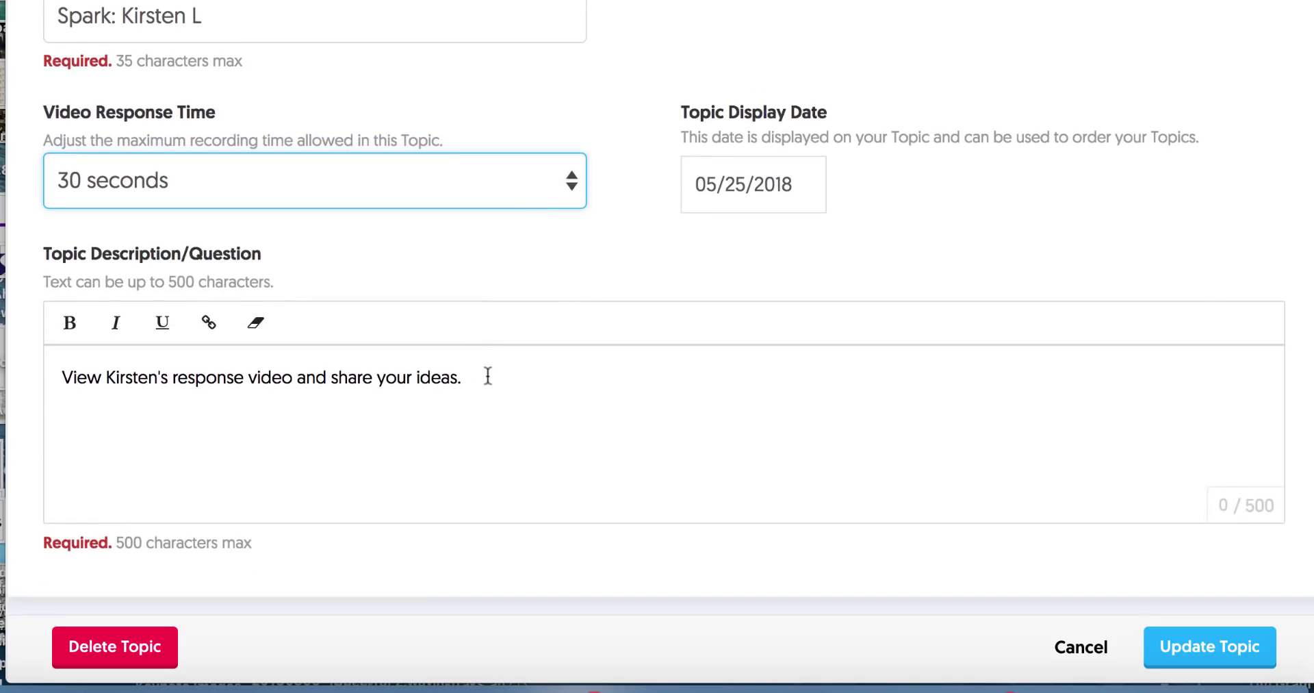
{"action": "left_click_drag", "start_coordinate": [466, 377], "coordinate": [159, 351]}
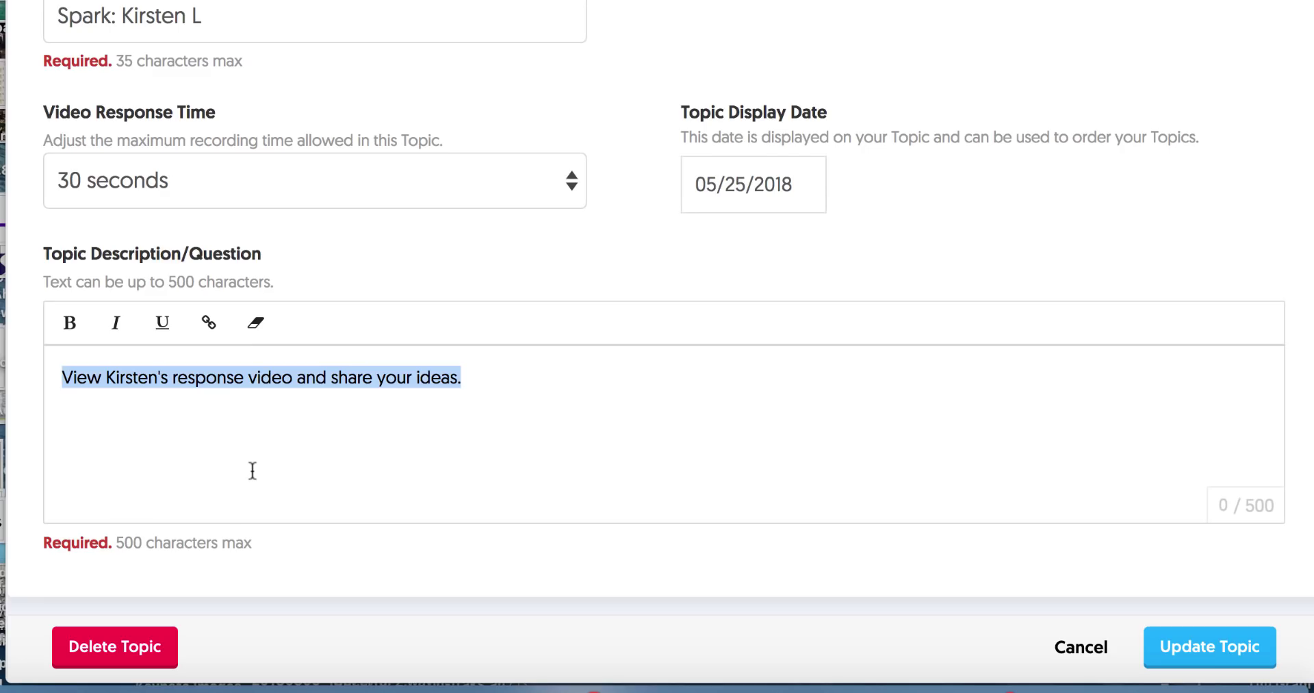
{"action": "left_click", "coordinate": [1207, 654]}
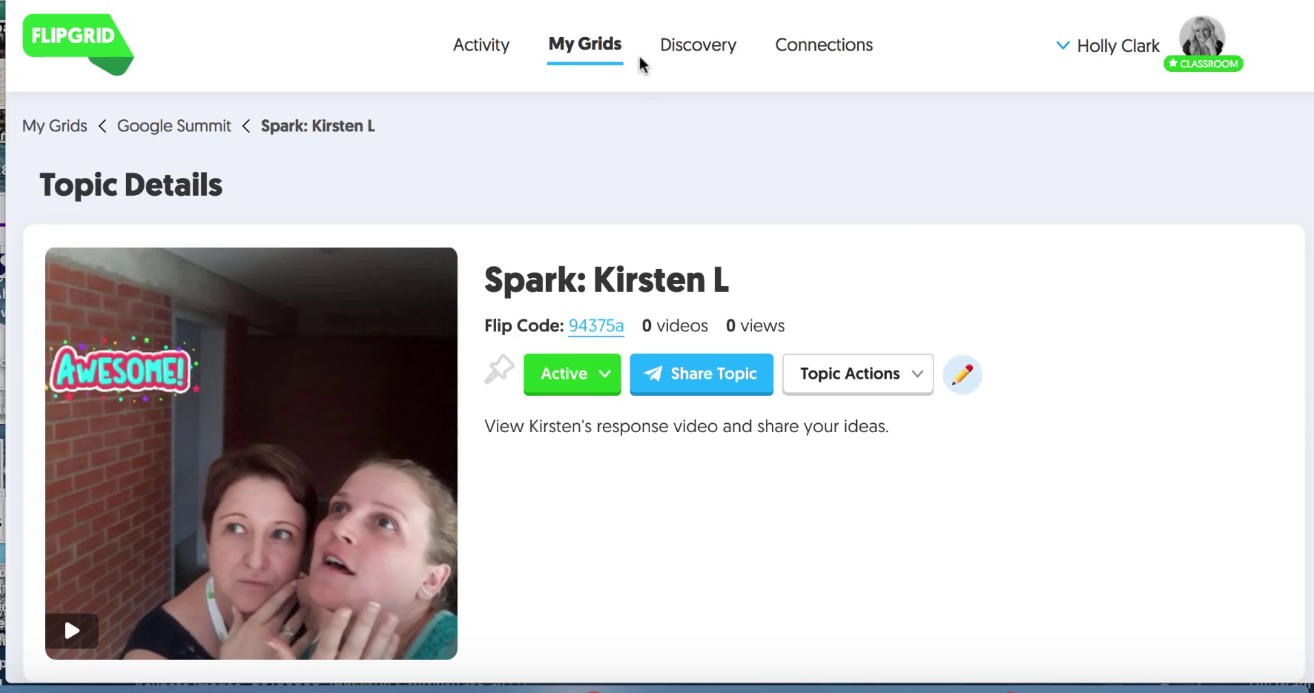
- Return to My Grids and open Google Summit to reach the Durban, South Africa topic
{"action": "left_click", "coordinate": [600, 55]}
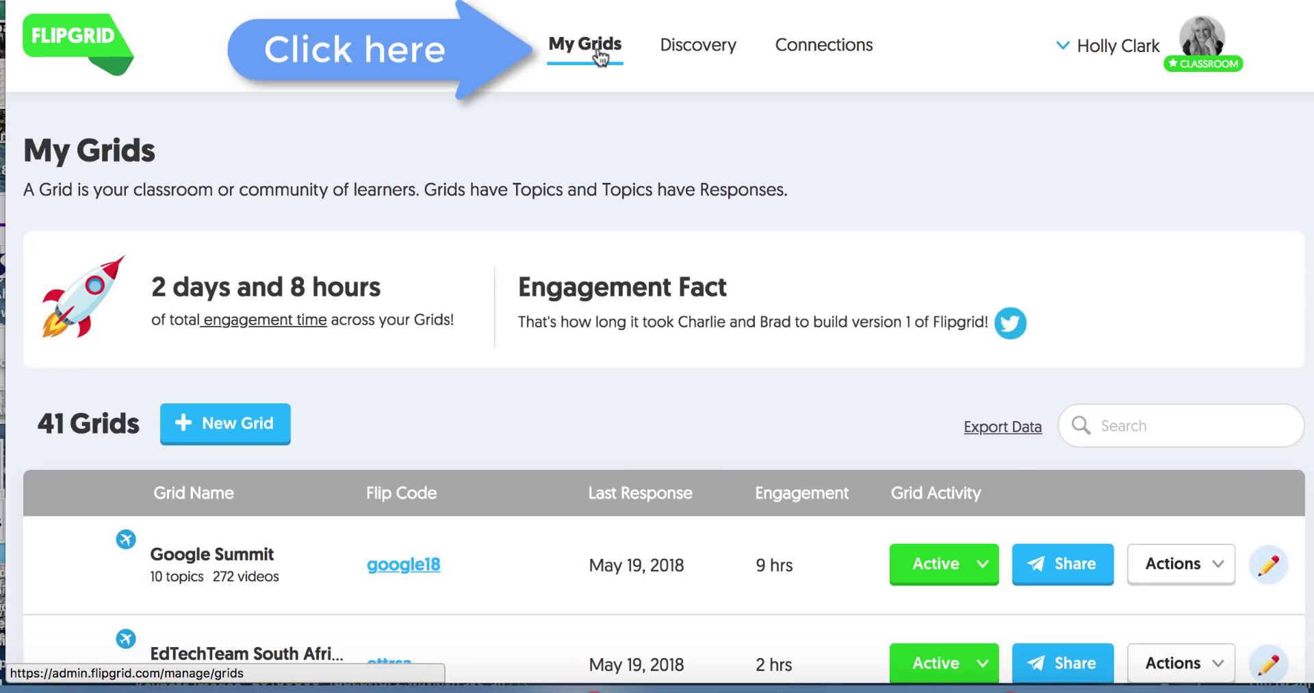
{"action": "left_click", "coordinate": [251, 564]}
{"action": "scroll", "coordinate": [253, 505], "scroll_direction": "down", "scroll_amount": 3}
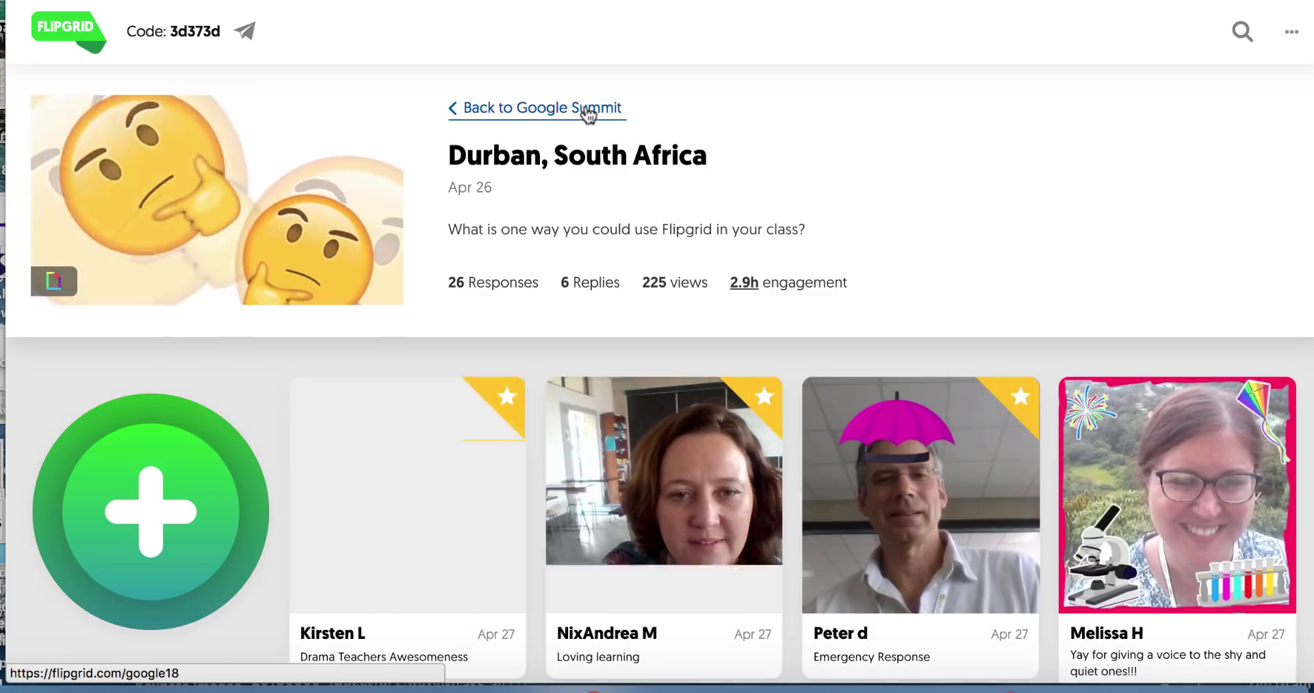
- Play and pause the first Durban response, close it, and go back to Google Summit
{"action": "scroll", "coordinate": [587, 112], "scroll_direction": "down", "scroll_amount": 3}
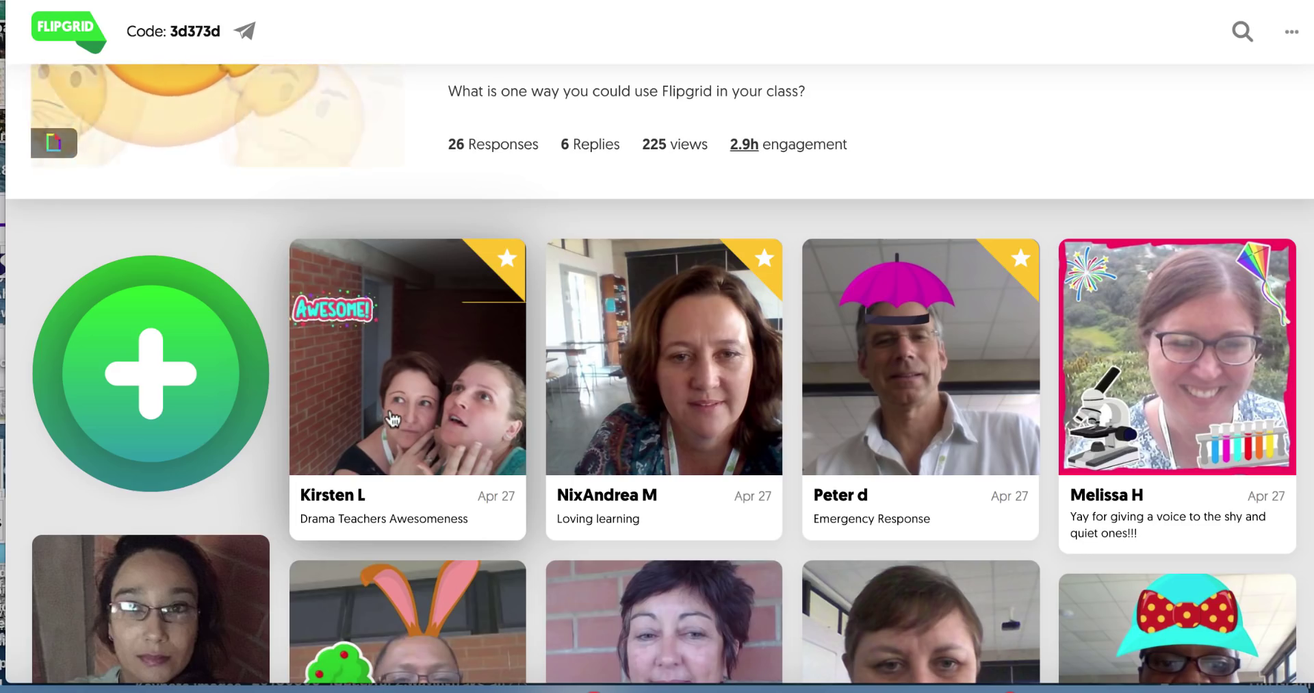
{"action": "left_click", "coordinate": [392, 418]}
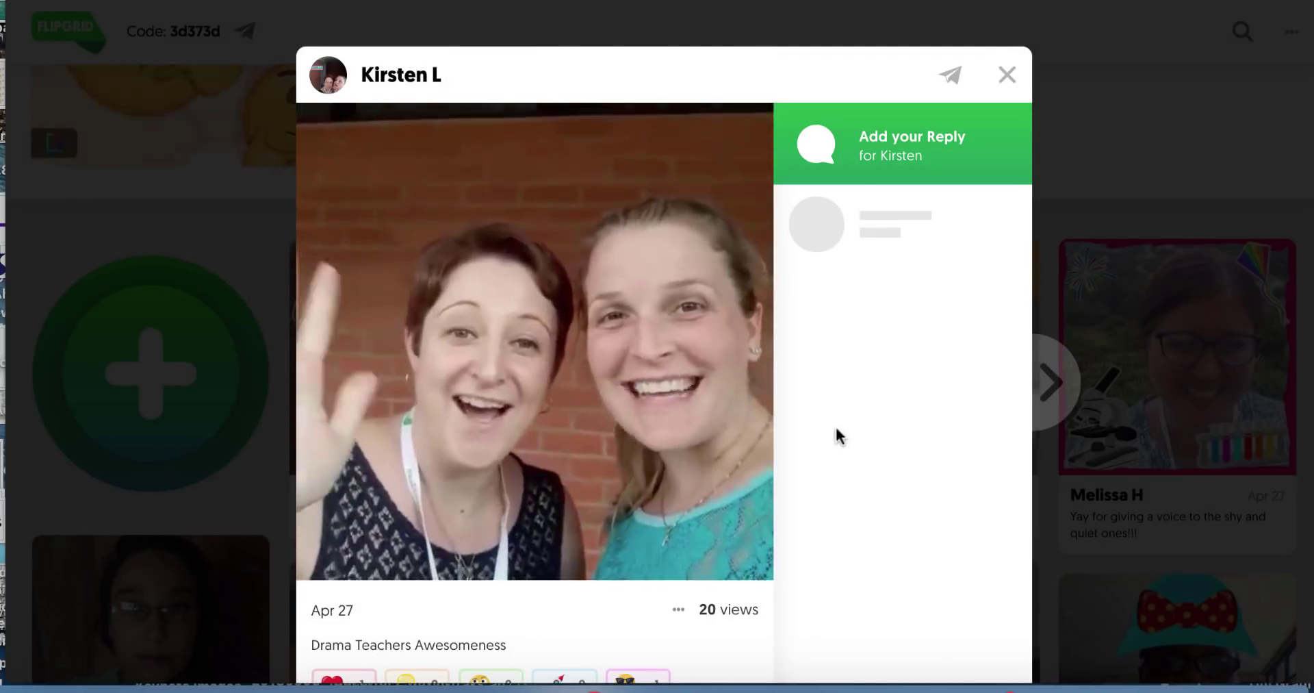
{"action": "left_click", "coordinate": [320, 555]}
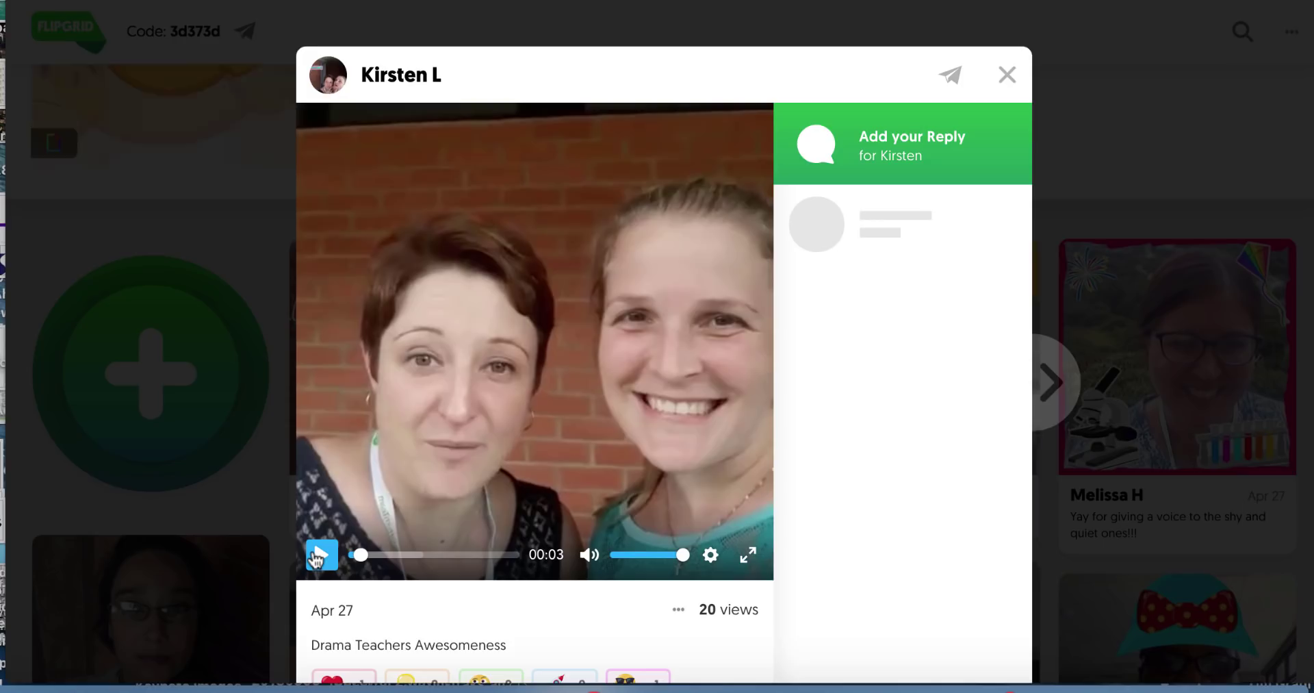
{"action": "scroll", "coordinate": [316, 558], "scroll_direction": "down", "scroll_amount": 1}
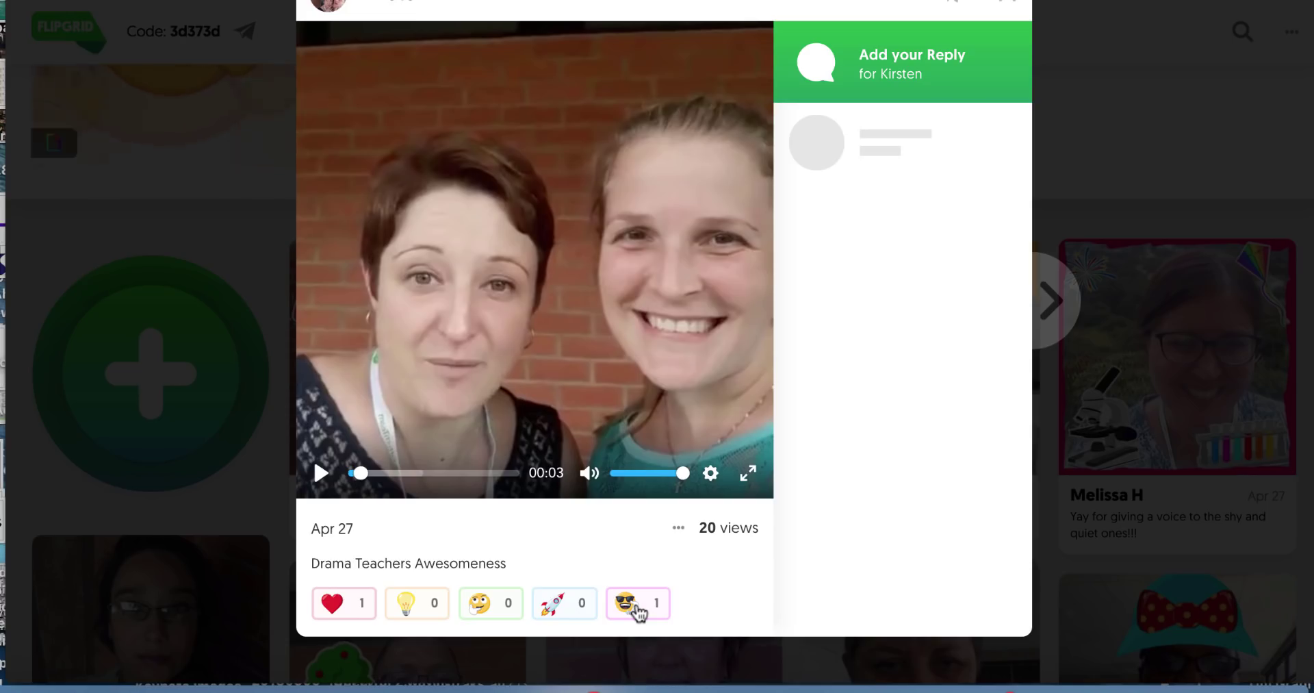
{"action": "scroll", "coordinate": [947, 239], "scroll_direction": "up", "scroll_amount": 1}
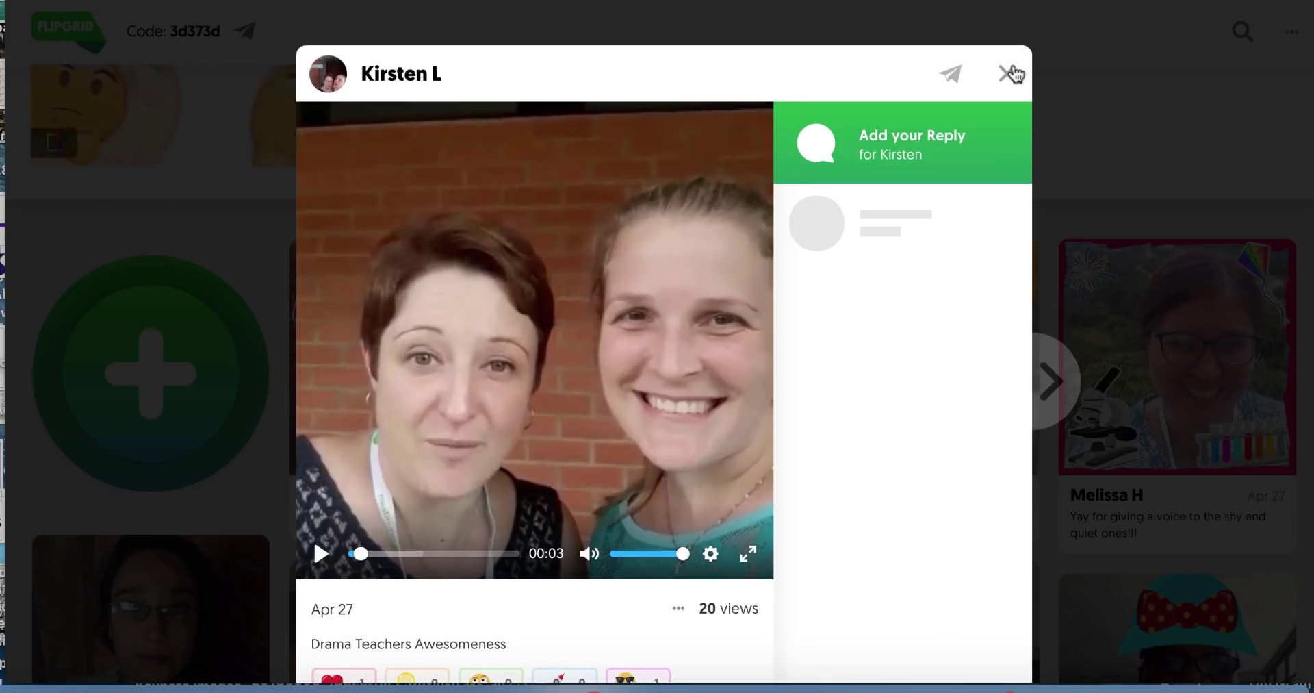
{"action": "left_click", "coordinate": [1012, 71]}
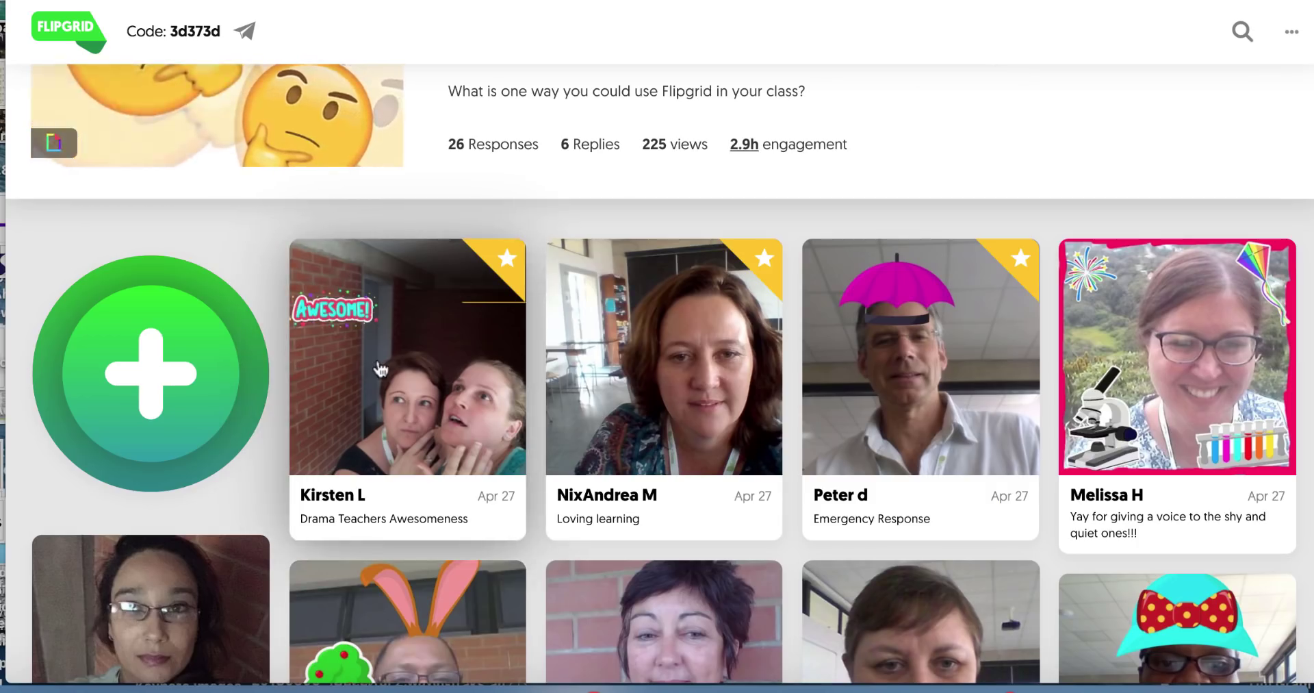
{"action": "scroll", "coordinate": [380, 370], "scroll_direction": "up", "scroll_amount": 2}
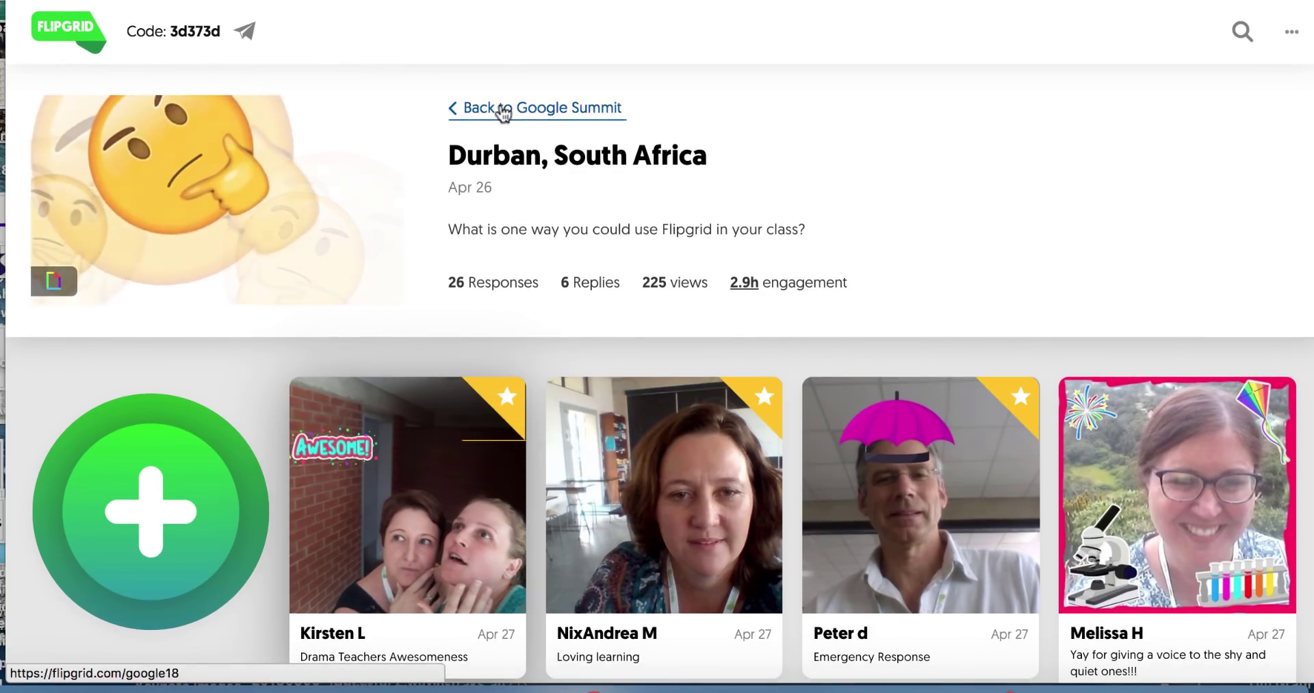
{"action": "left_click", "coordinate": [503, 110]}
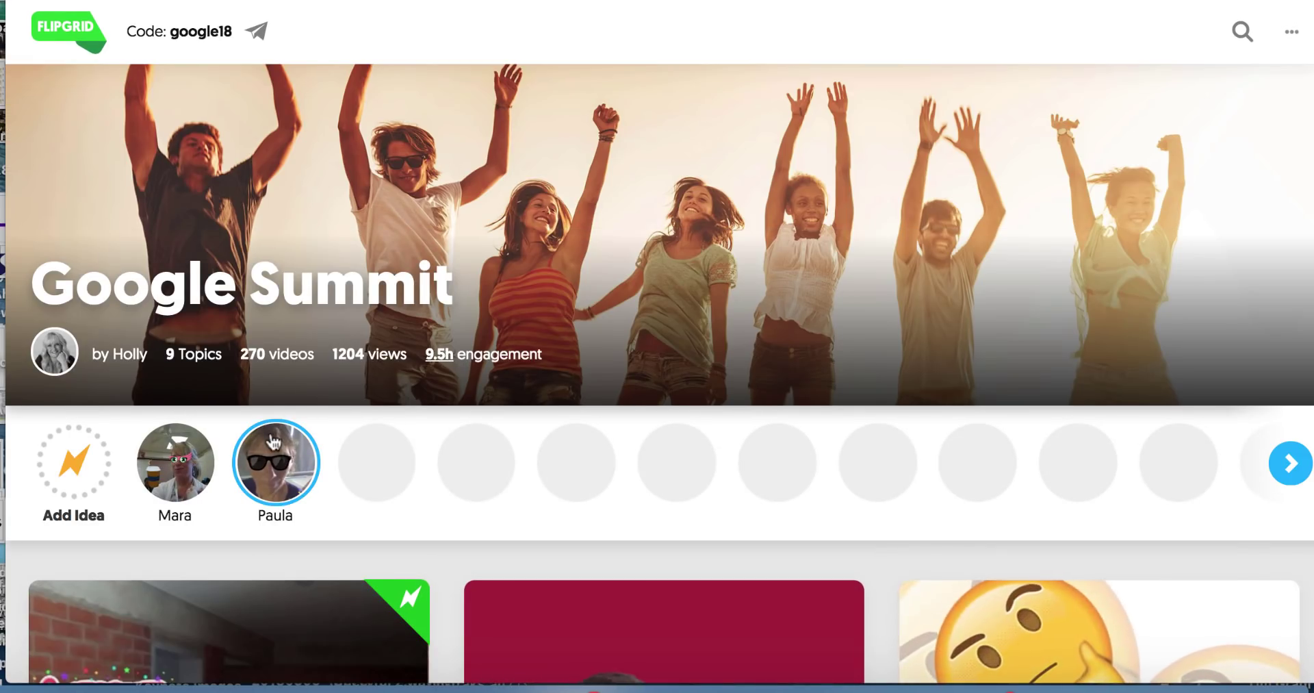
- Scroll through the Google Summit grid's topic cards and back up to the top
{"action": "scroll", "coordinate": [272, 441], "scroll_direction": "down", "scroll_amount": 1}
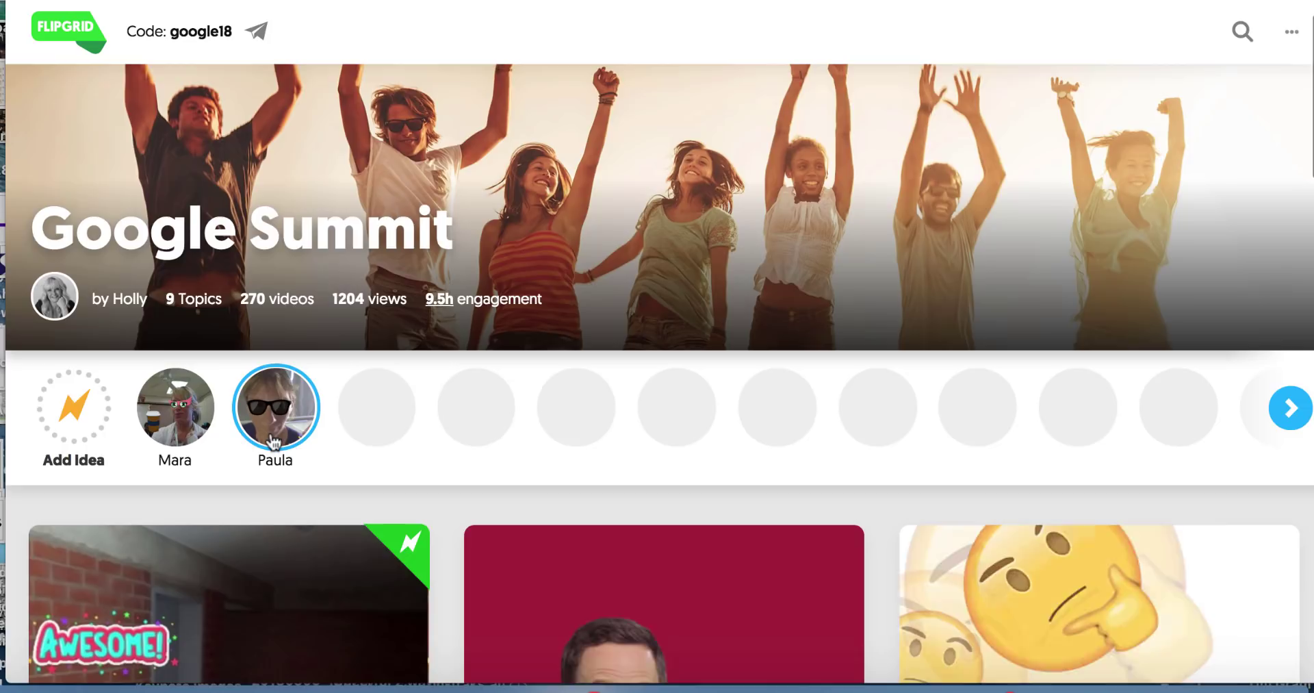
{"action": "scroll", "coordinate": [272, 441], "scroll_direction": "down", "scroll_amount": 2}
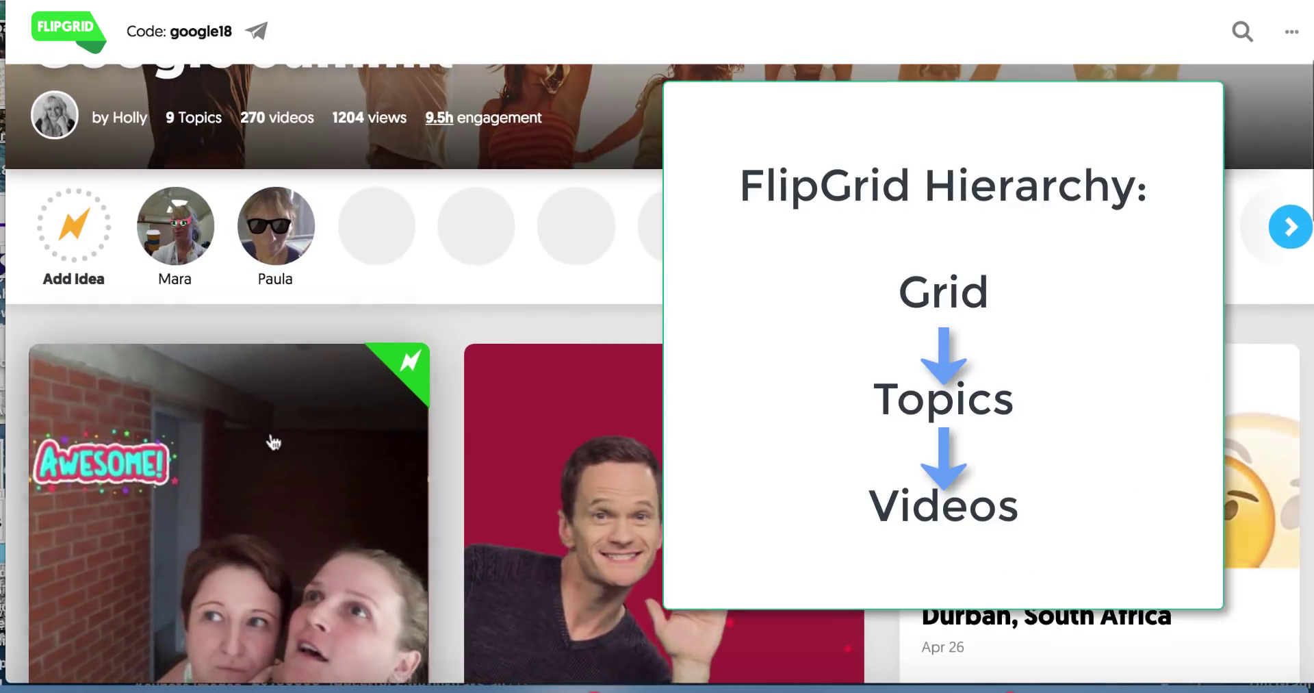
{"action": "scroll", "coordinate": [273, 442], "scroll_direction": "down", "scroll_amount": 2}
{"action": "scroll", "coordinate": [273, 441], "scroll_direction": "down", "scroll_amount": 4}
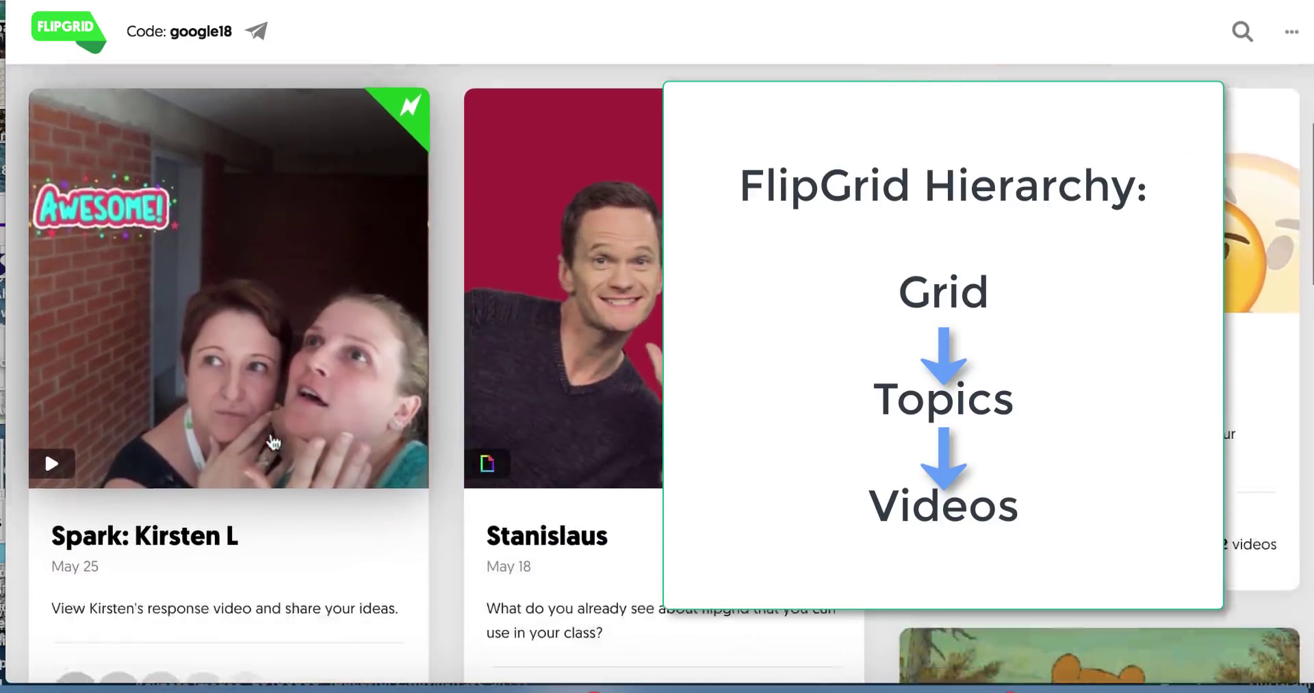
{"action": "scroll", "coordinate": [273, 441], "scroll_direction": "down", "scroll_amount": 4}
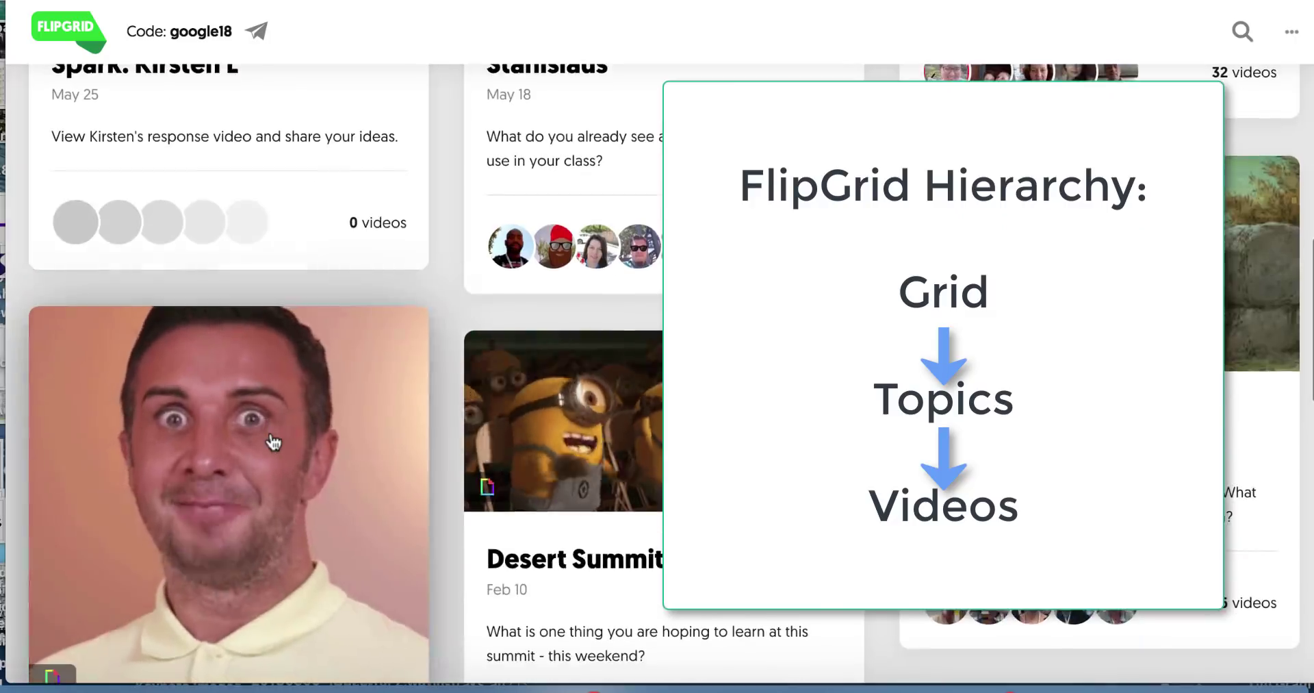
{"action": "scroll", "coordinate": [272, 442], "scroll_direction": "down", "scroll_amount": 2}
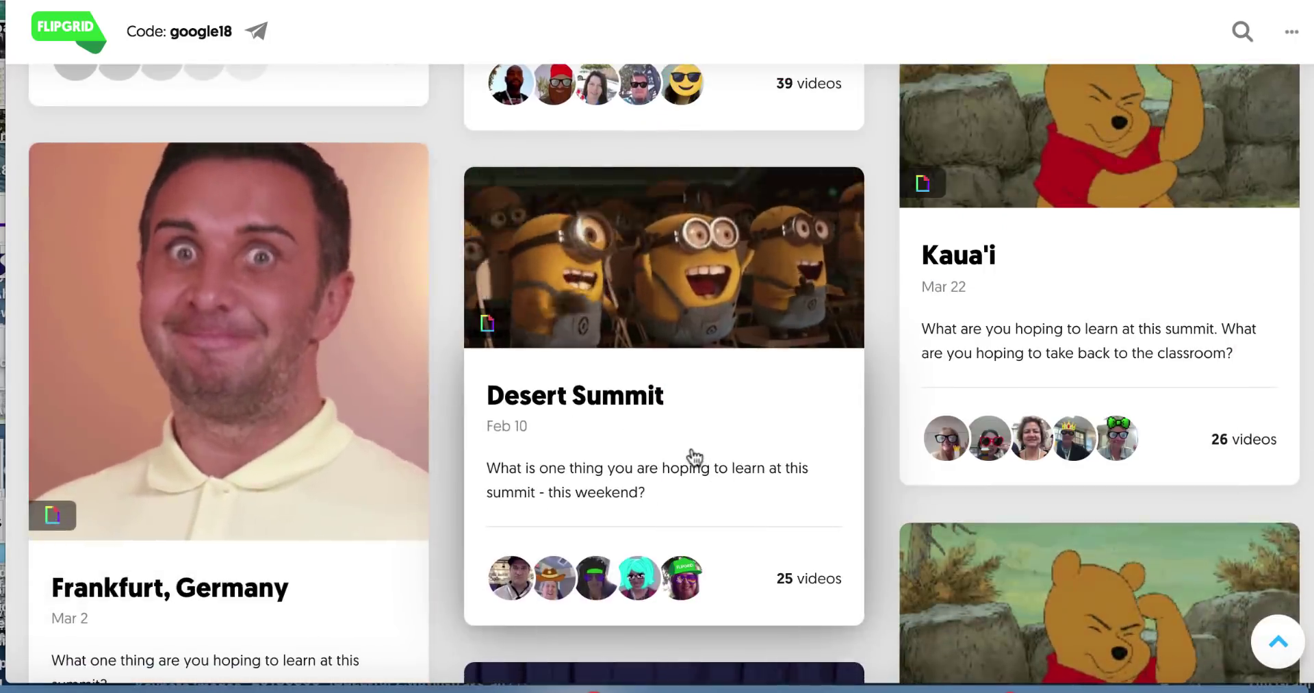
{"action": "scroll", "coordinate": [694, 457], "scroll_direction": "up", "scroll_amount": 7}
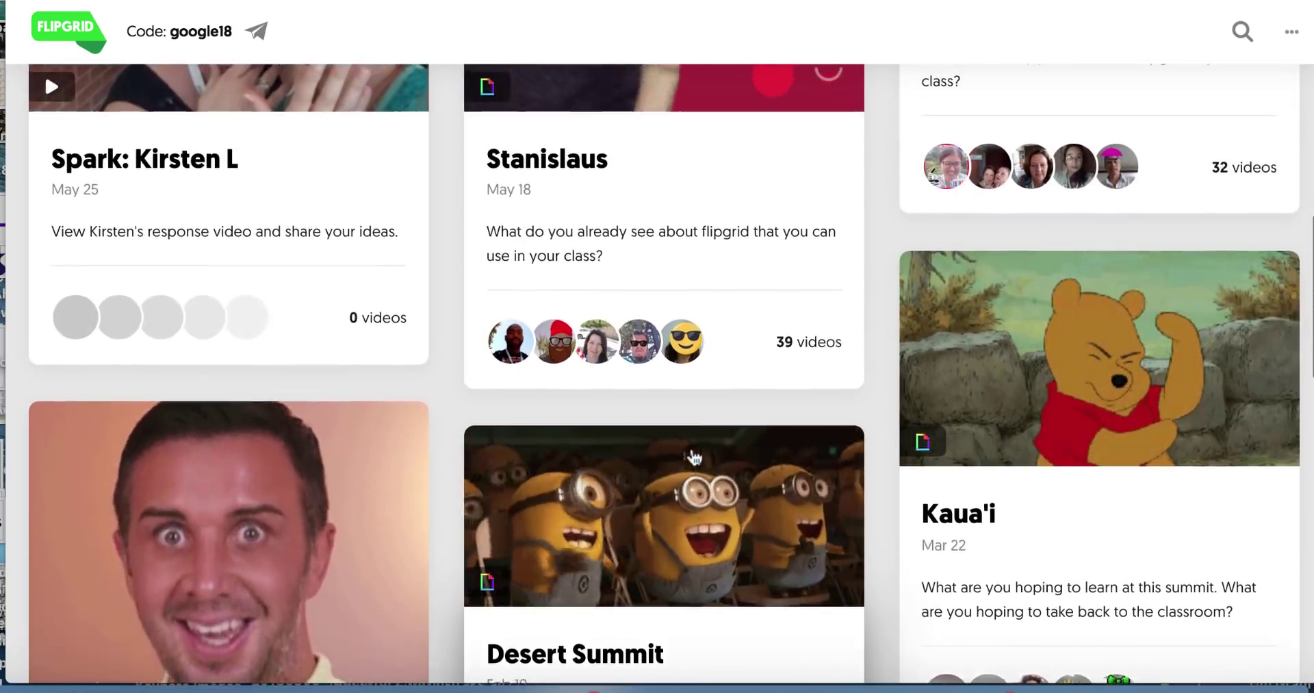
{"action": "scroll", "coordinate": [693, 456], "scroll_direction": "up", "scroll_amount": 7}
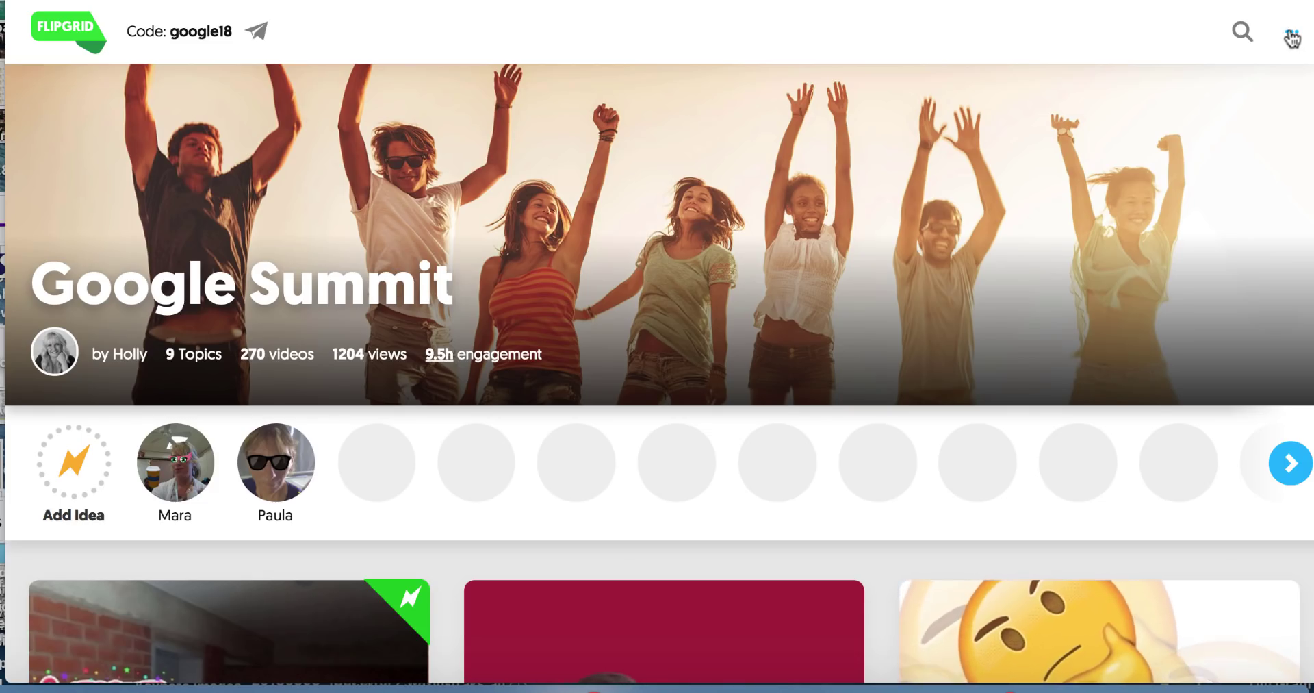
- Switch to the Teacher Dashboard from the ... menu and browse the 41-grid My Grids table
{"action": "left_click", "coordinate": [1293, 38]}
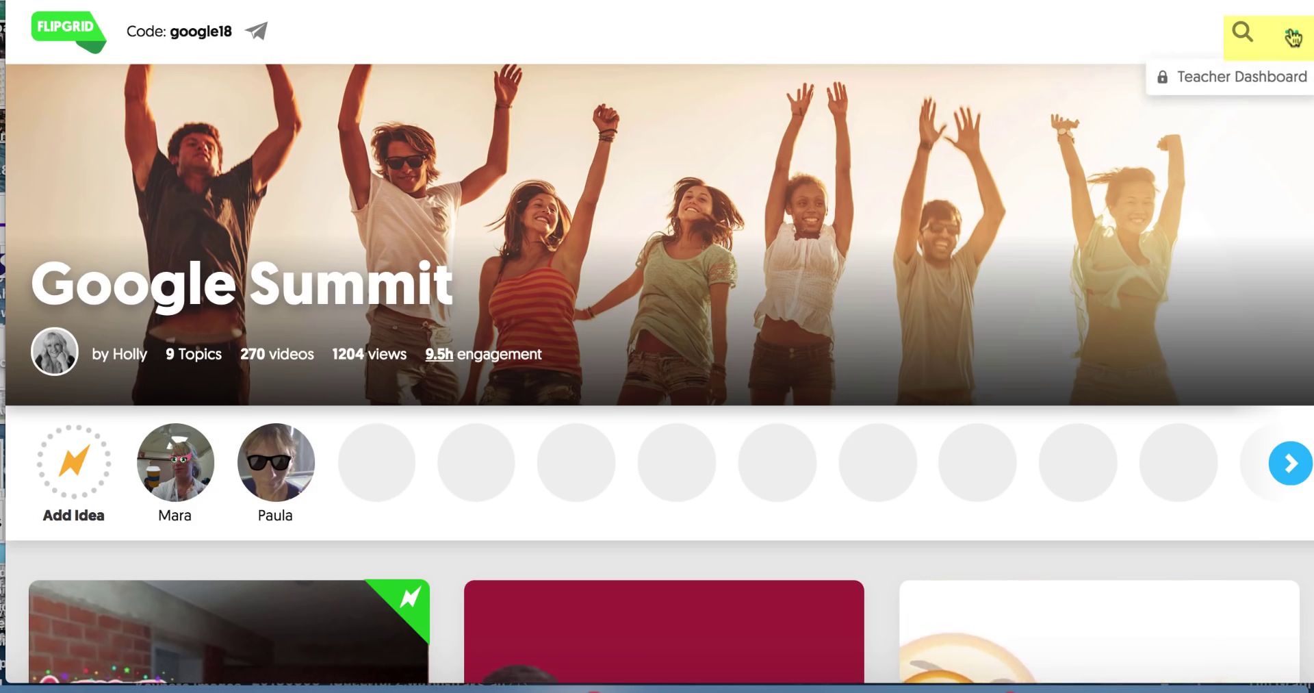
{"action": "left_click", "coordinate": [1268, 75]}
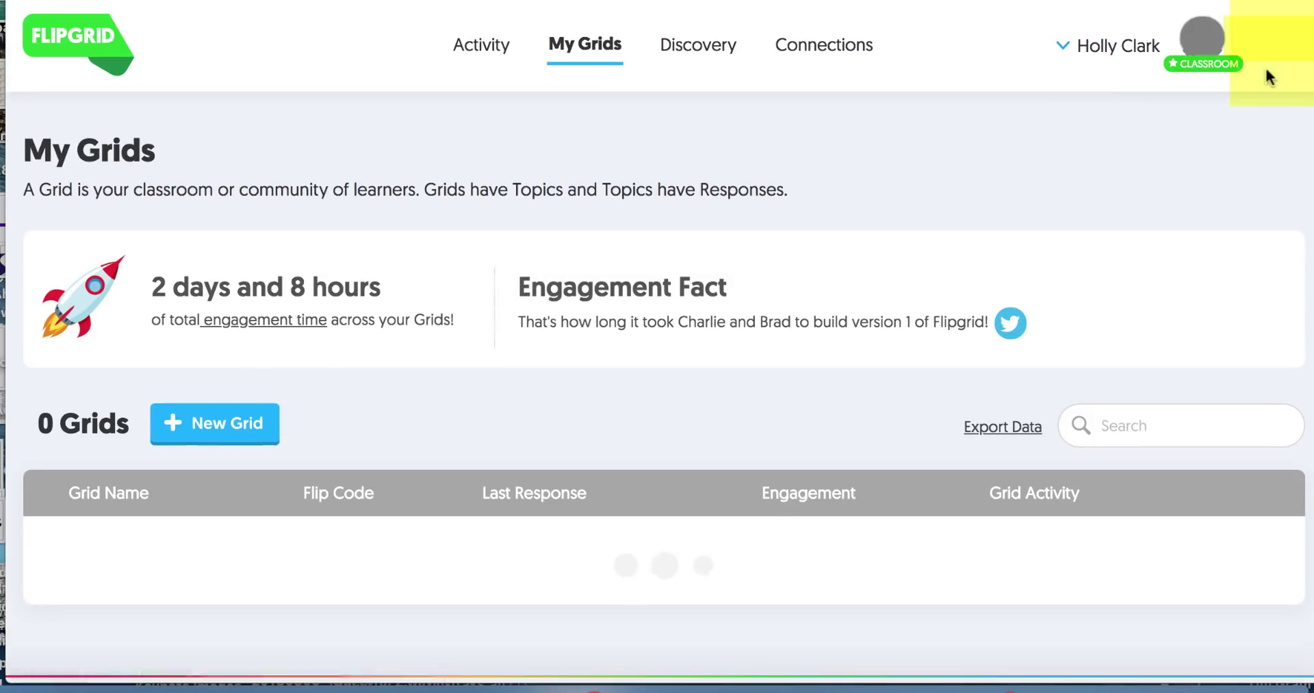
{"action": "scroll", "coordinate": [670, 286], "scroll_direction": "down", "scroll_amount": 4}
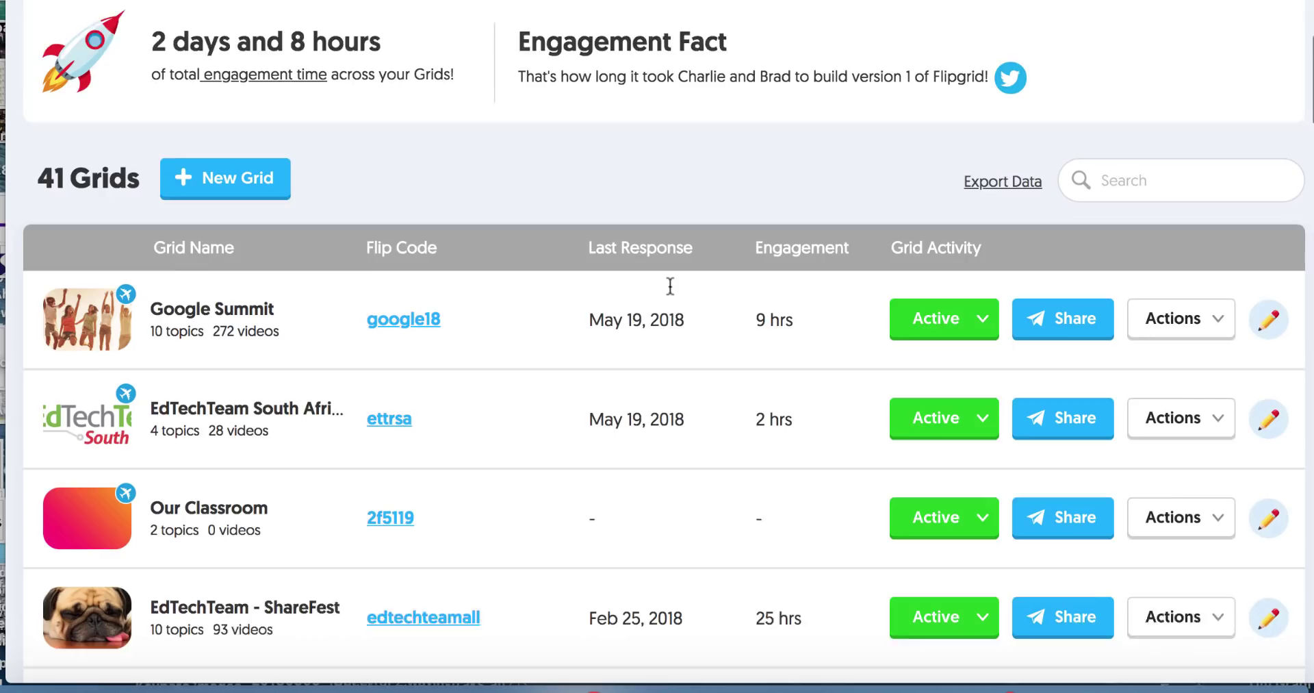
{"action": "scroll", "coordinate": [670, 286], "scroll_direction": "down", "scroll_amount": 1}
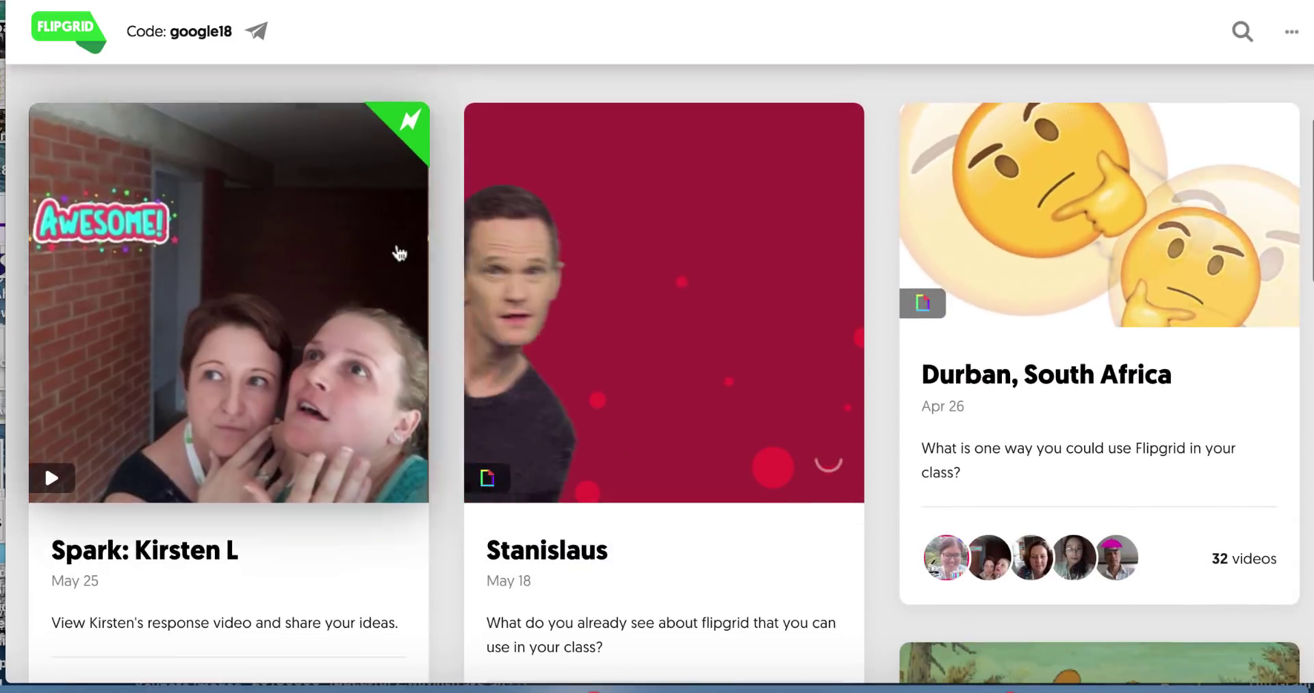
{"action": "scroll", "coordinate": [399, 252], "scroll_direction": "down", "scroll_amount": 2}
{"action": "scroll", "coordinate": [399, 252], "scroll_direction": "up", "scroll_amount": 9}
{"action": "scroll", "coordinate": [399, 252], "scroll_direction": "up", "scroll_amount": 1}
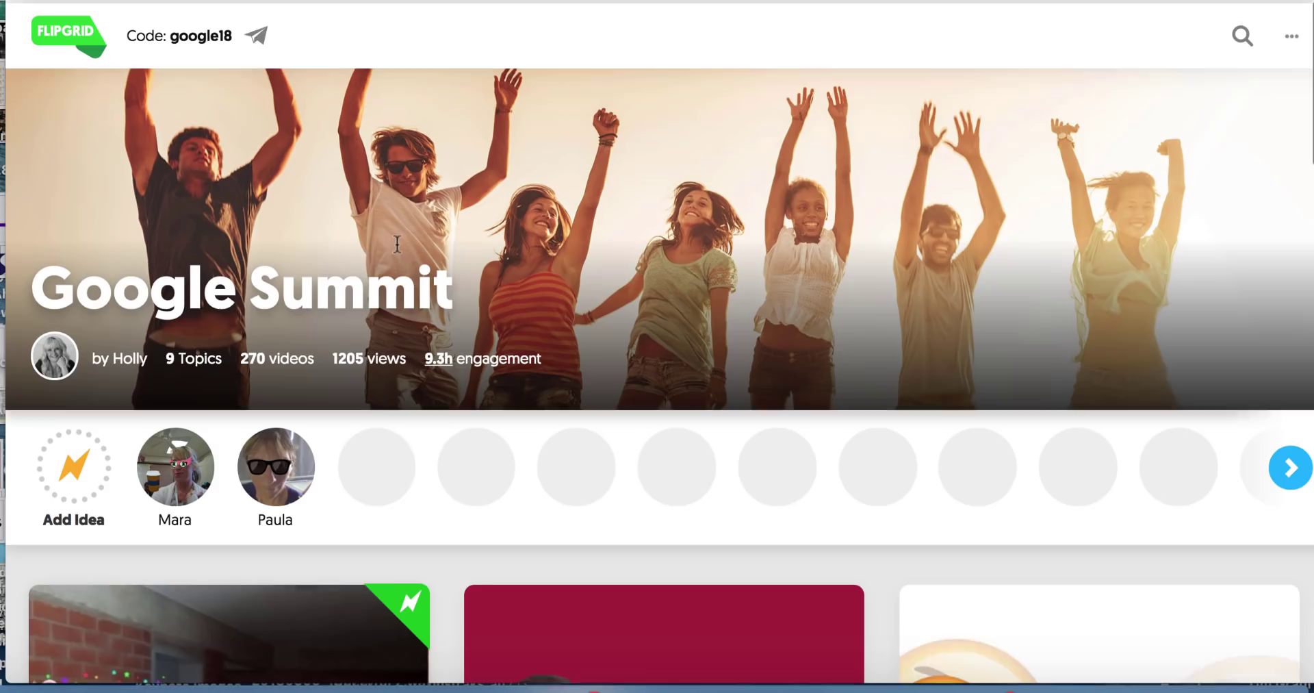
{"action": "left_click", "coordinate": [1292, 42]}
{"action": "right_click", "coordinate": [1232, 81]}
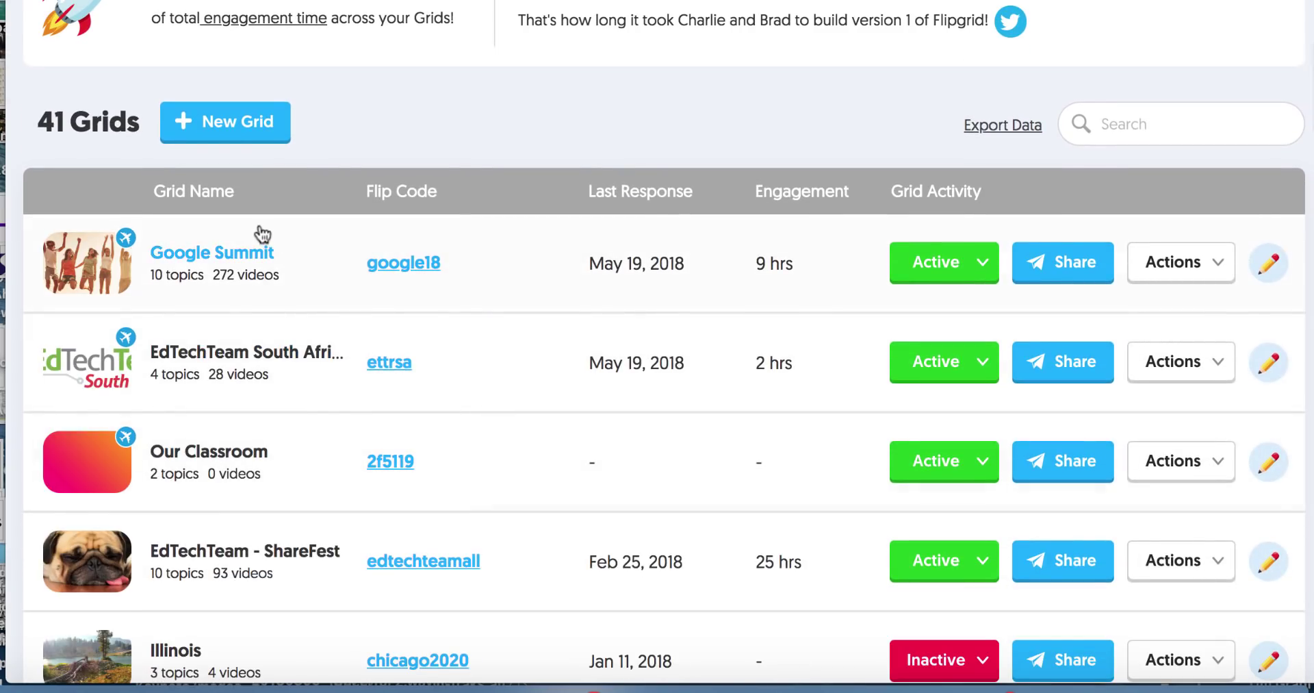
- Open the Stanislaus topic in Google Summit, play its student video, then close it
{"action": "left_click", "coordinate": [209, 256]}
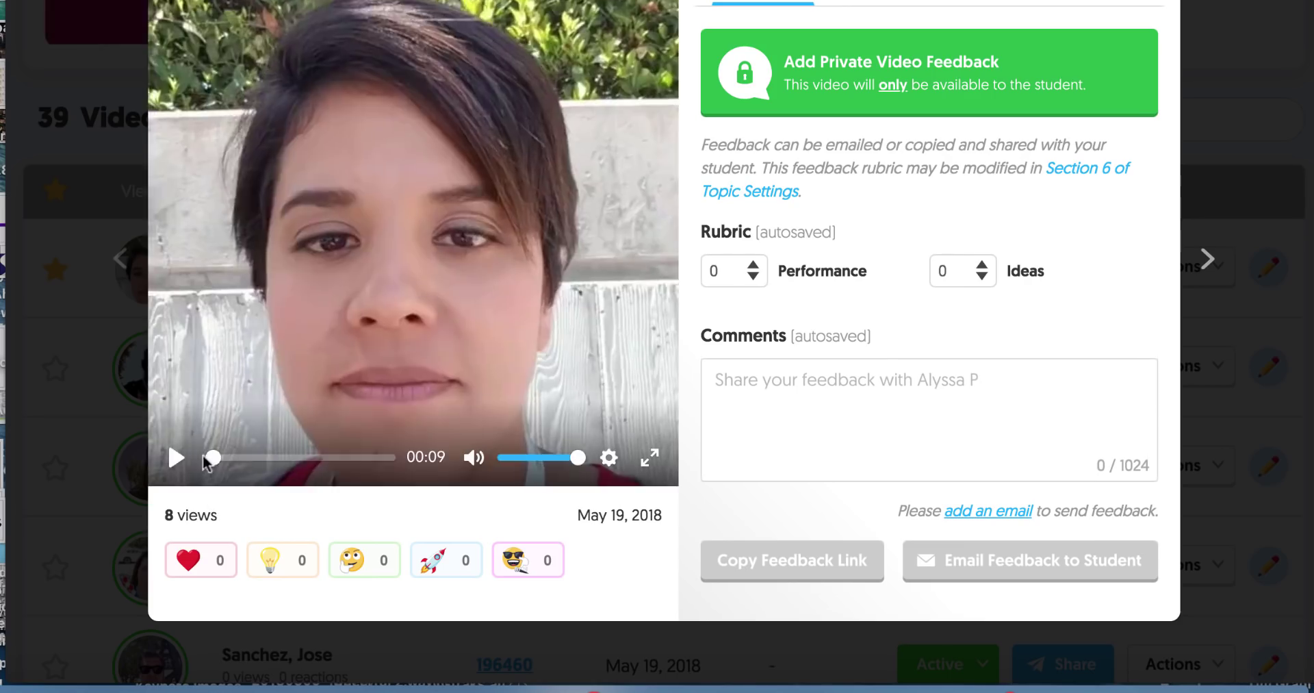
{"action": "left_click", "coordinate": [176, 455]}
{"action": "left_click", "coordinate": [176, 455]}
{"action": "scroll", "coordinate": [634, 274], "scroll_direction": "up", "scroll_amount": 2}
{"action": "scroll", "coordinate": [634, 274], "scroll_direction": "up", "scroll_amount": 1}
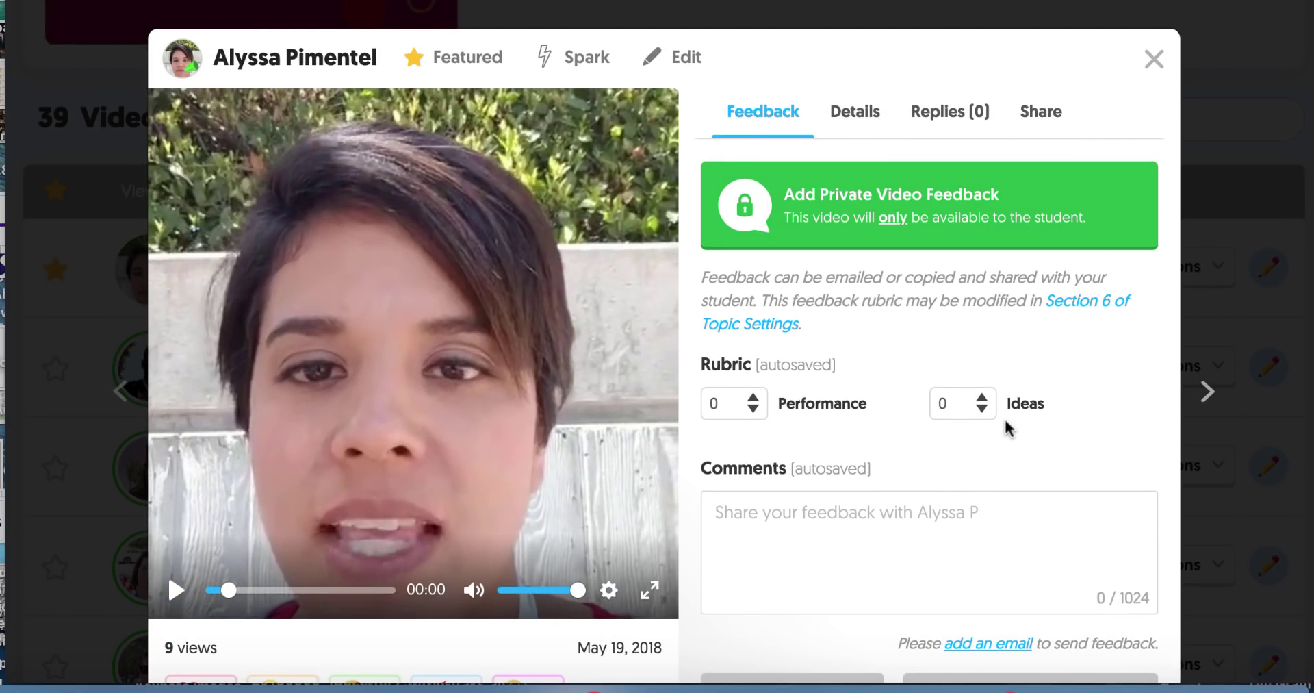
{"action": "left_click", "coordinate": [1155, 60]}
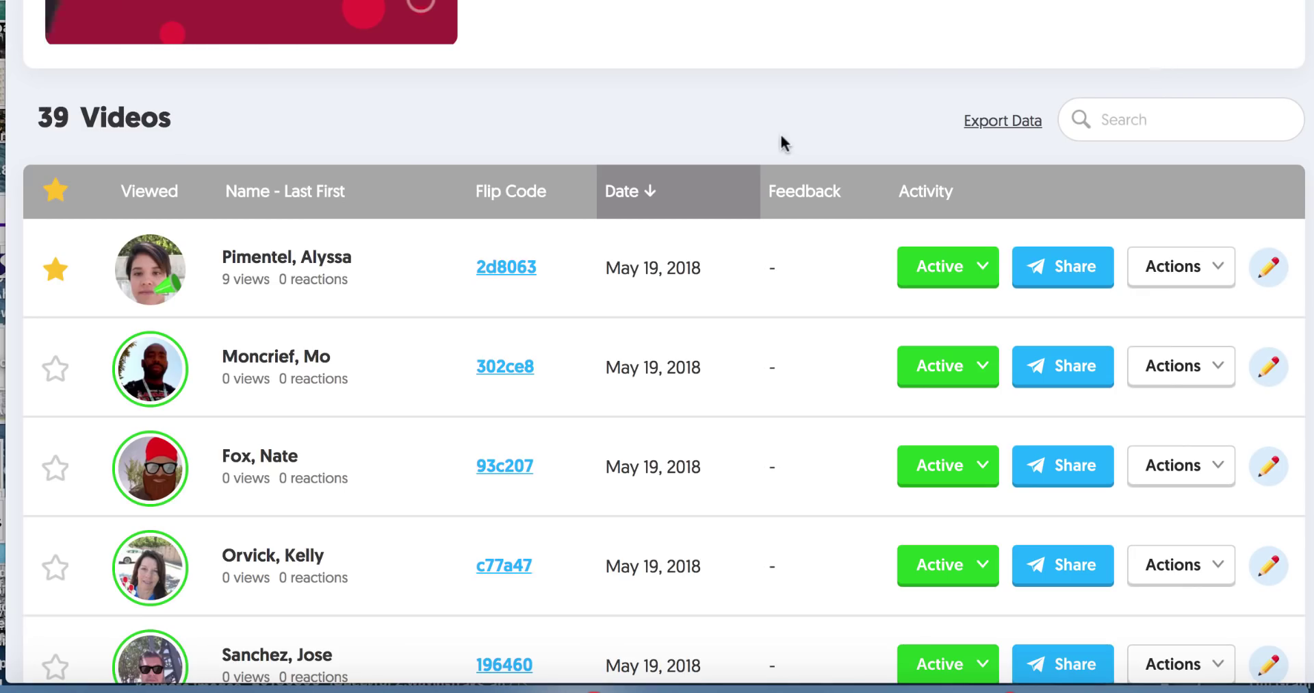
{"action": "scroll", "coordinate": [782, 140], "scroll_direction": "up", "scroll_amount": 3}
{"action": "scroll", "coordinate": [787, 137], "scroll_direction": "up", "scroll_amount": 5}
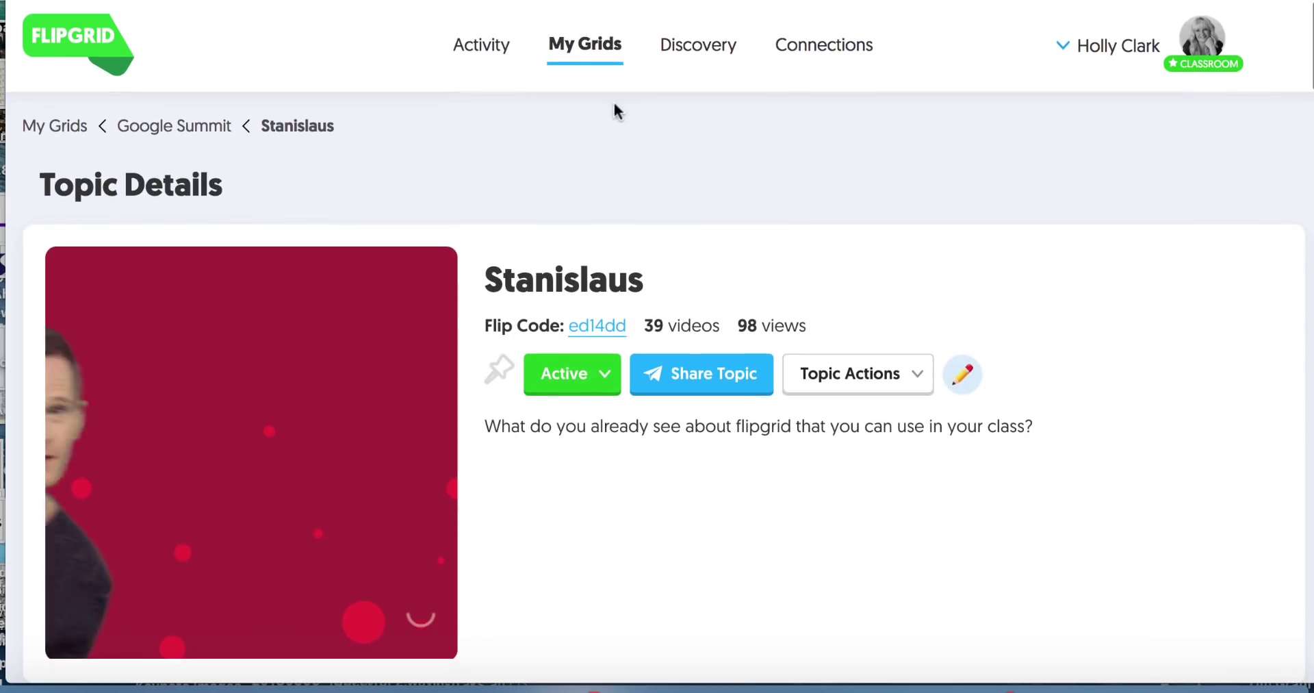
- Return to the My Grids dashboard and scroll down to the Google Summit grid
{"action": "left_click", "coordinate": [582, 55]}
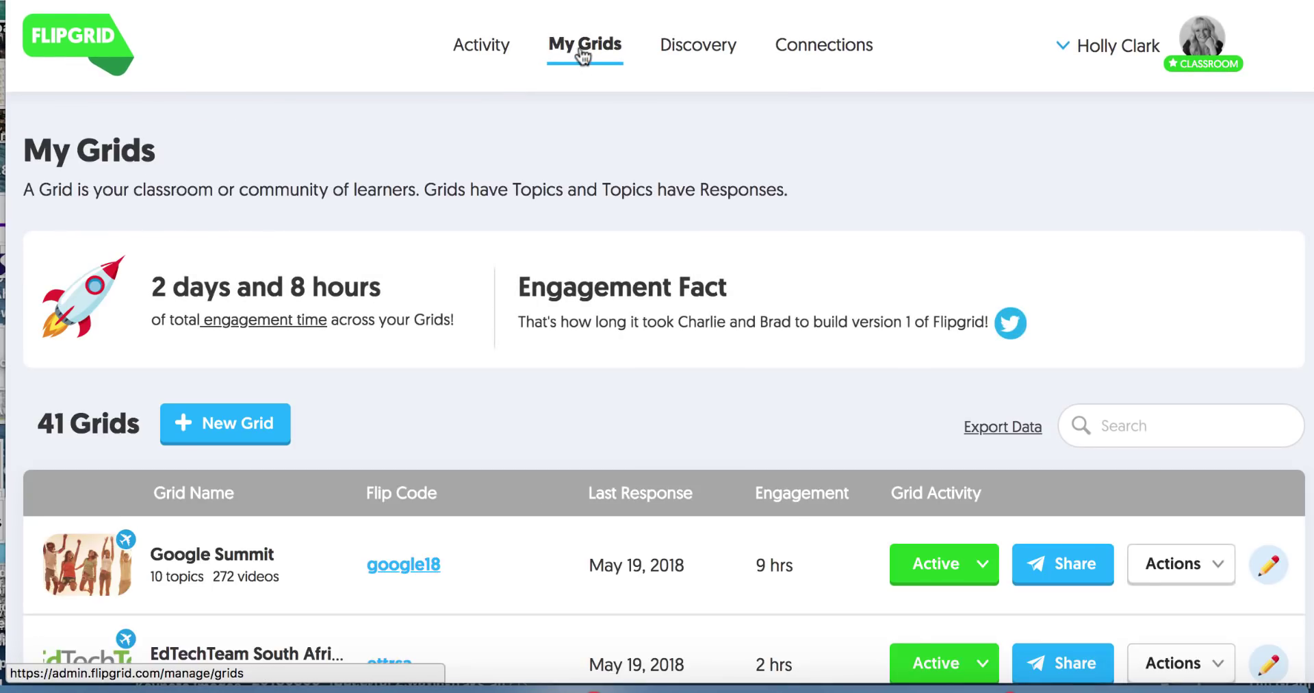
{"action": "scroll", "coordinate": [532, 385], "scroll_direction": "down", "scroll_amount": 4}
{"action": "scroll", "coordinate": [529, 383], "scroll_direction": "down", "scroll_amount": 1}
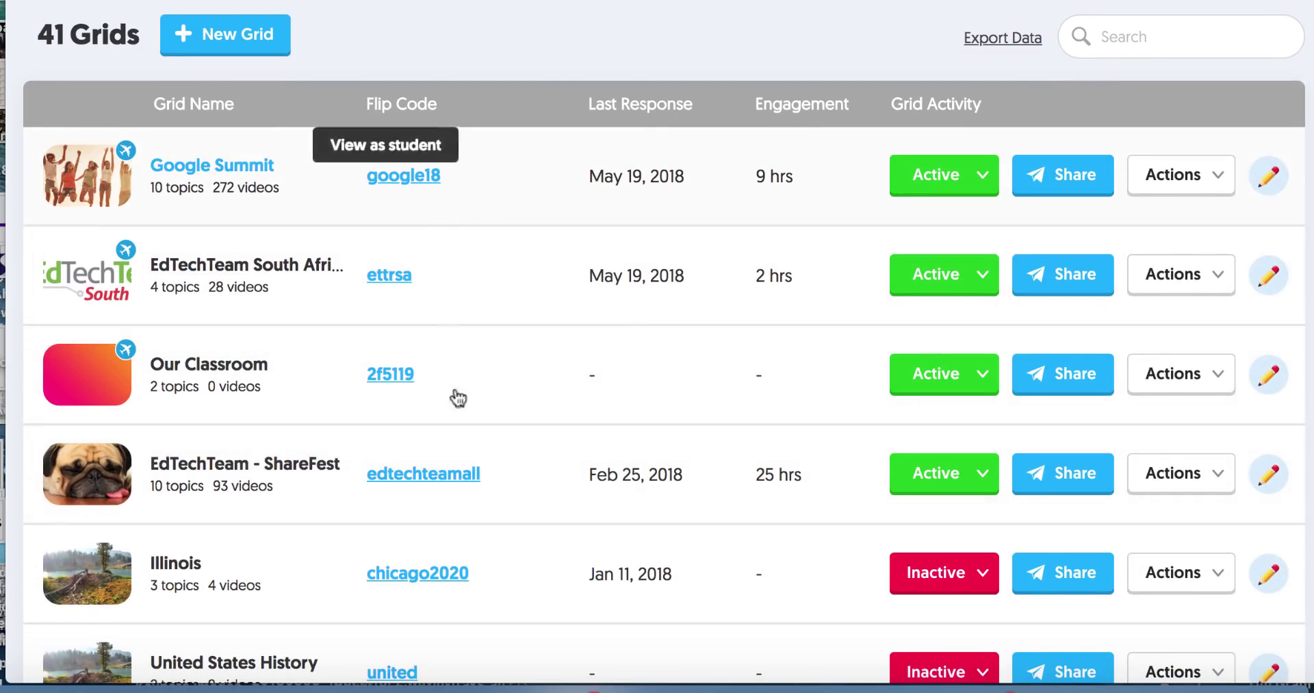
- Switch Google Summit's status to Inactive, then back to Active
{"action": "left_click", "coordinate": [935, 195]}
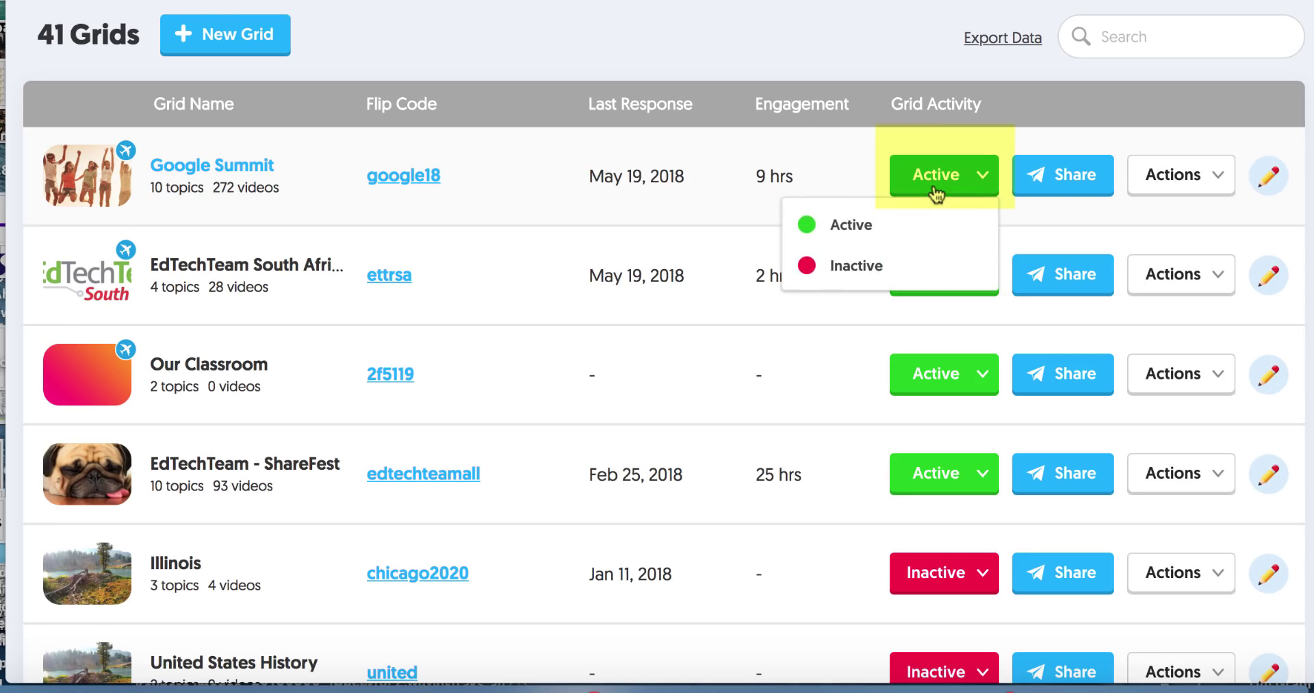
{"action": "left_click", "coordinate": [883, 266]}
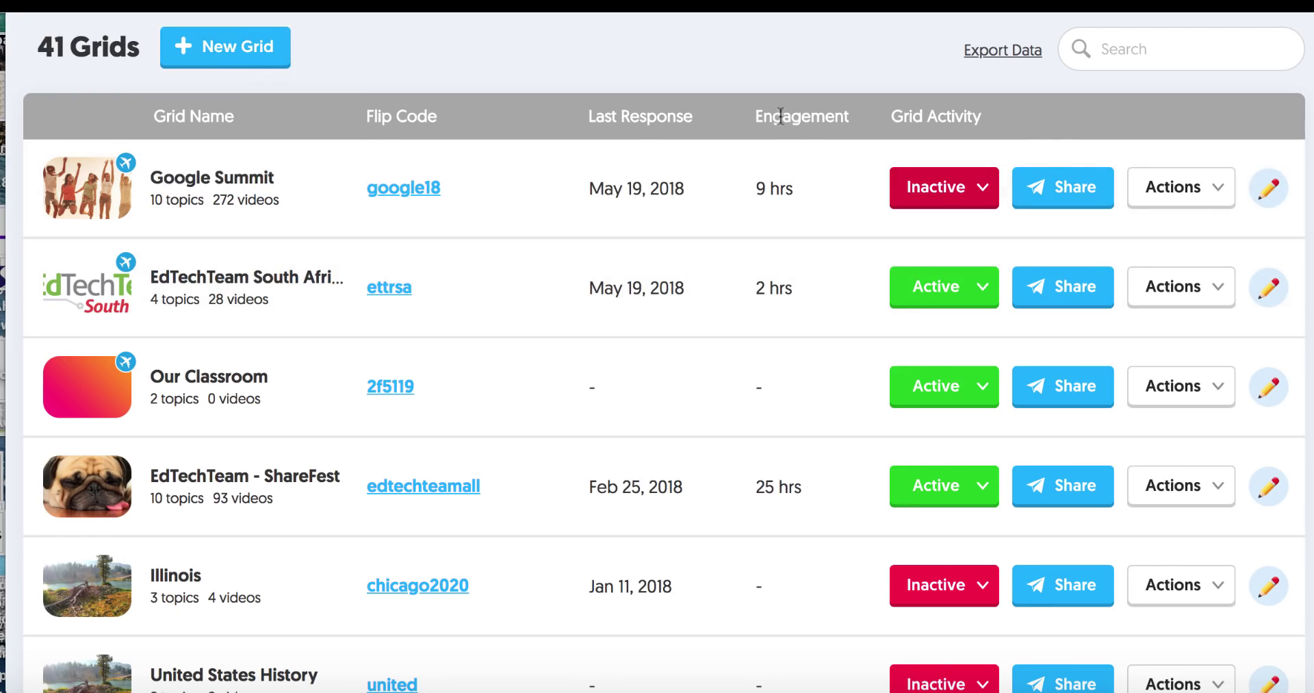
{"action": "left_click", "coordinate": [911, 235]}
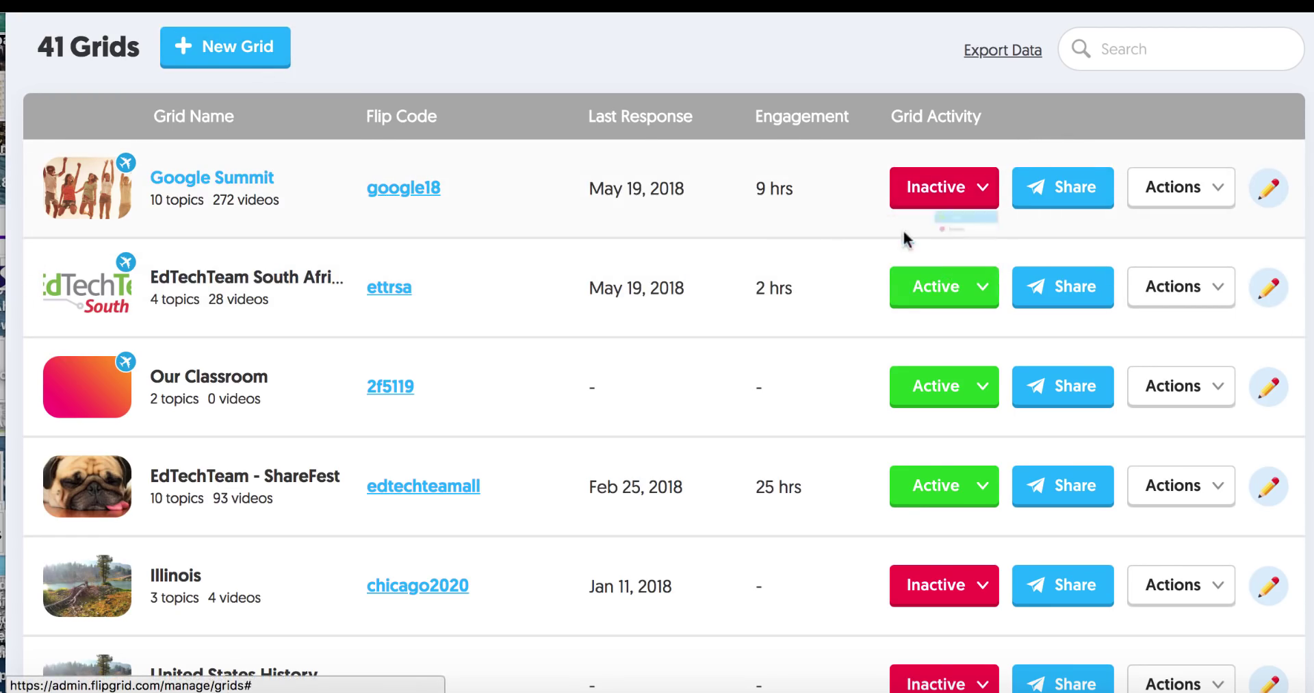
{"action": "right_click", "coordinate": [1059, 187]}
- Review Google Summit's share link flipgrid.com/google18, its embed code and QR code, then close the window
{"action": "left_click", "coordinate": [1038, 184]}
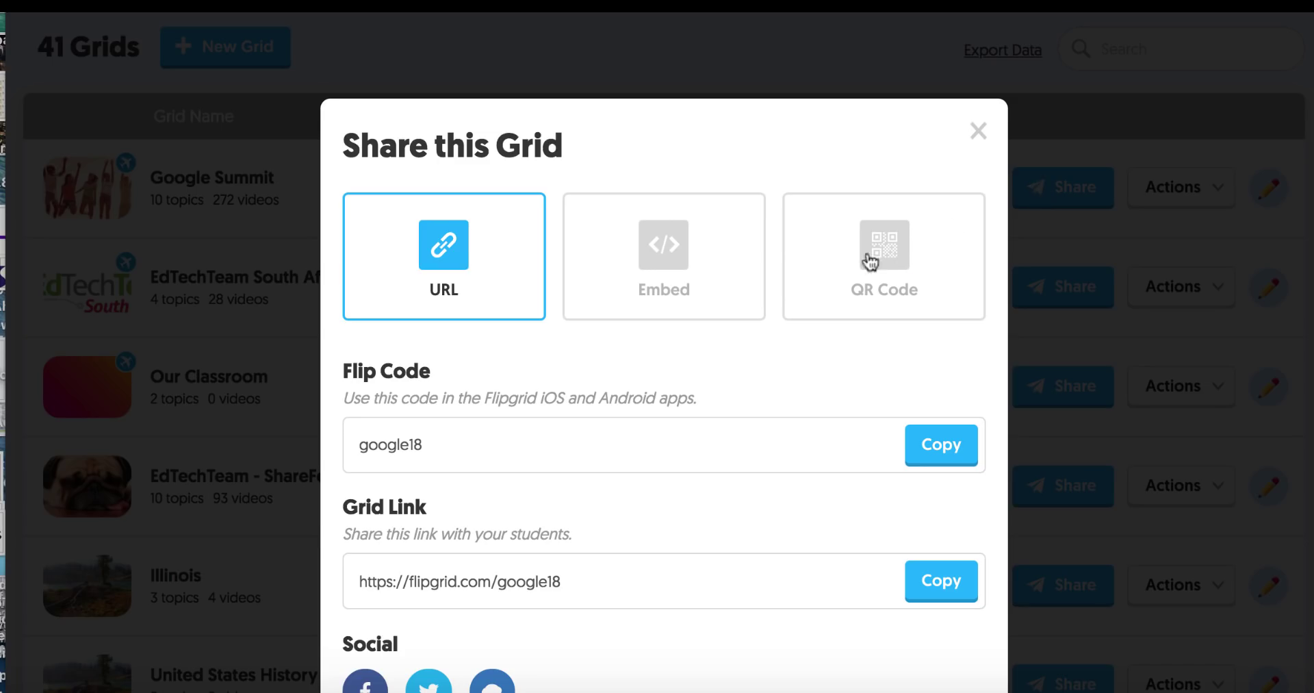
{"action": "scroll", "coordinate": [657, 399], "scroll_direction": "down", "scroll_amount": 3}
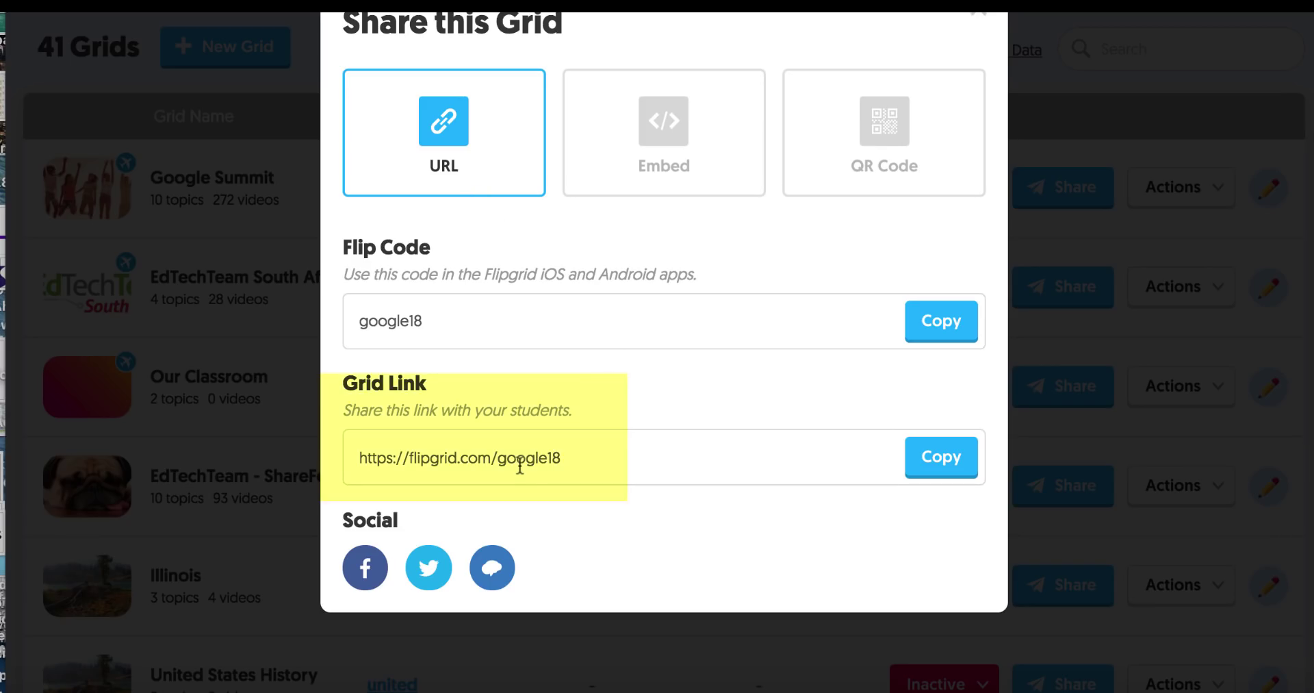
{"action": "left_click", "coordinate": [665, 191]}
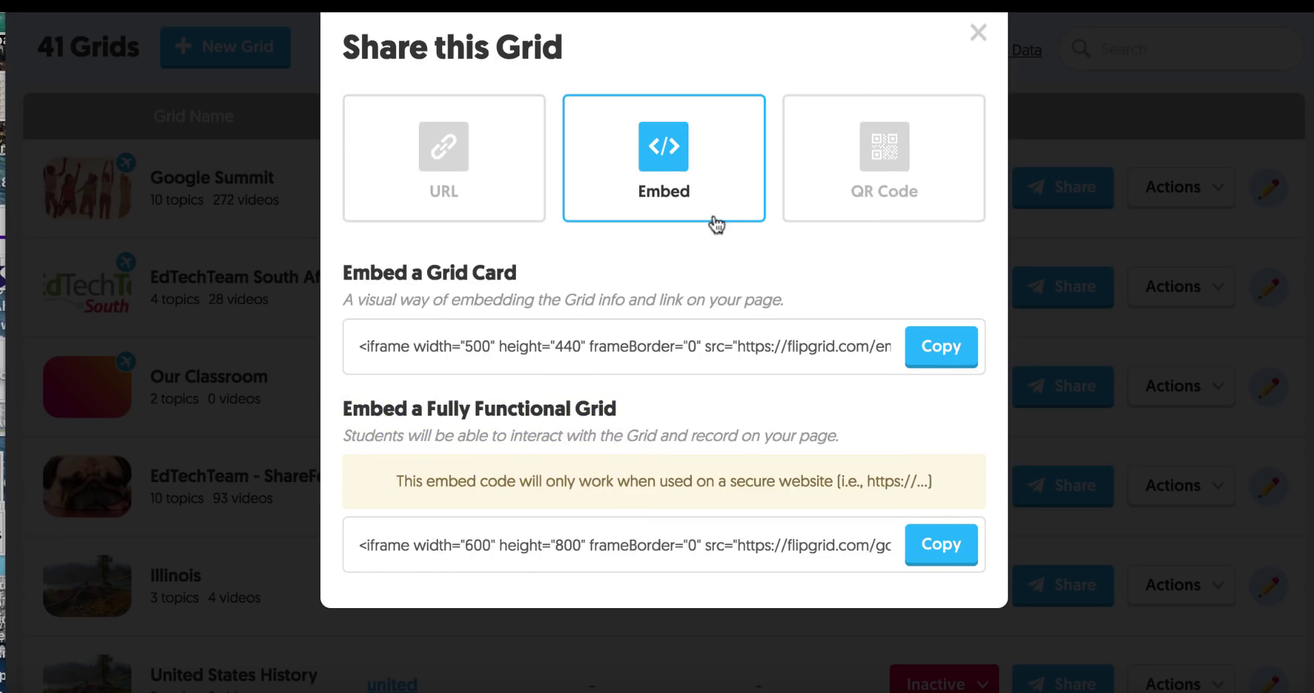
{"action": "left_click", "coordinate": [866, 146]}
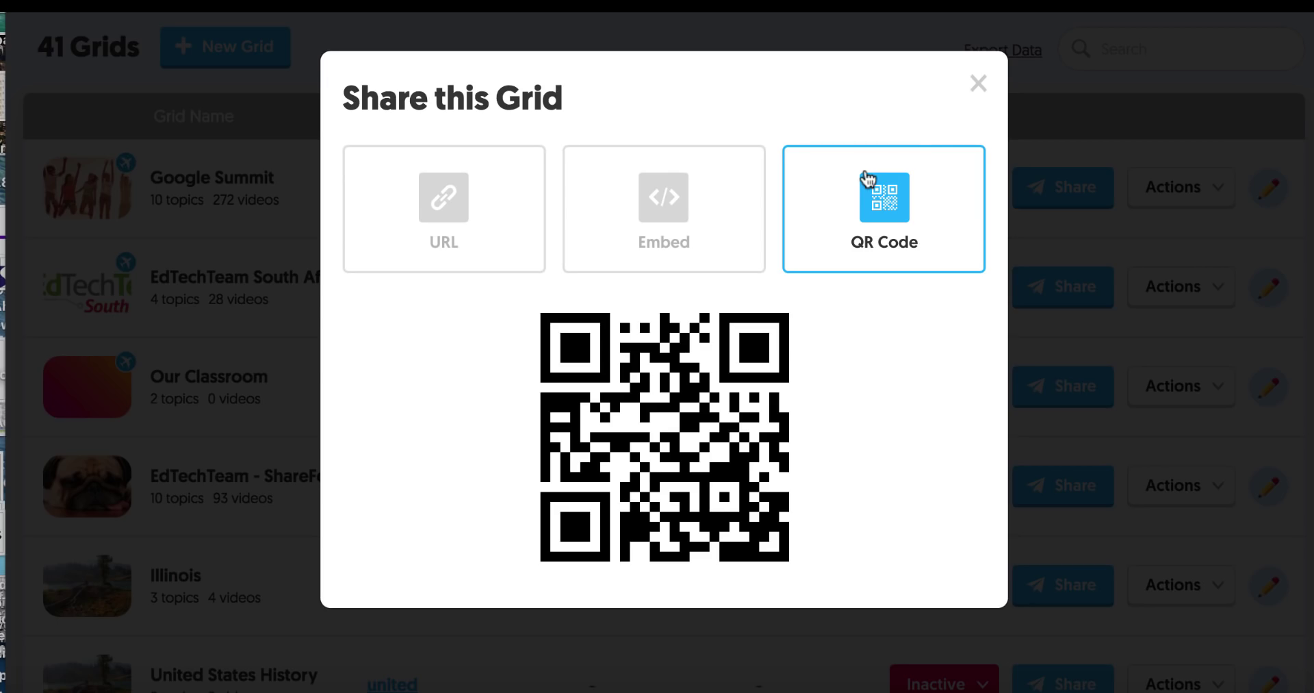
{"action": "left_click", "coordinate": [976, 89]}
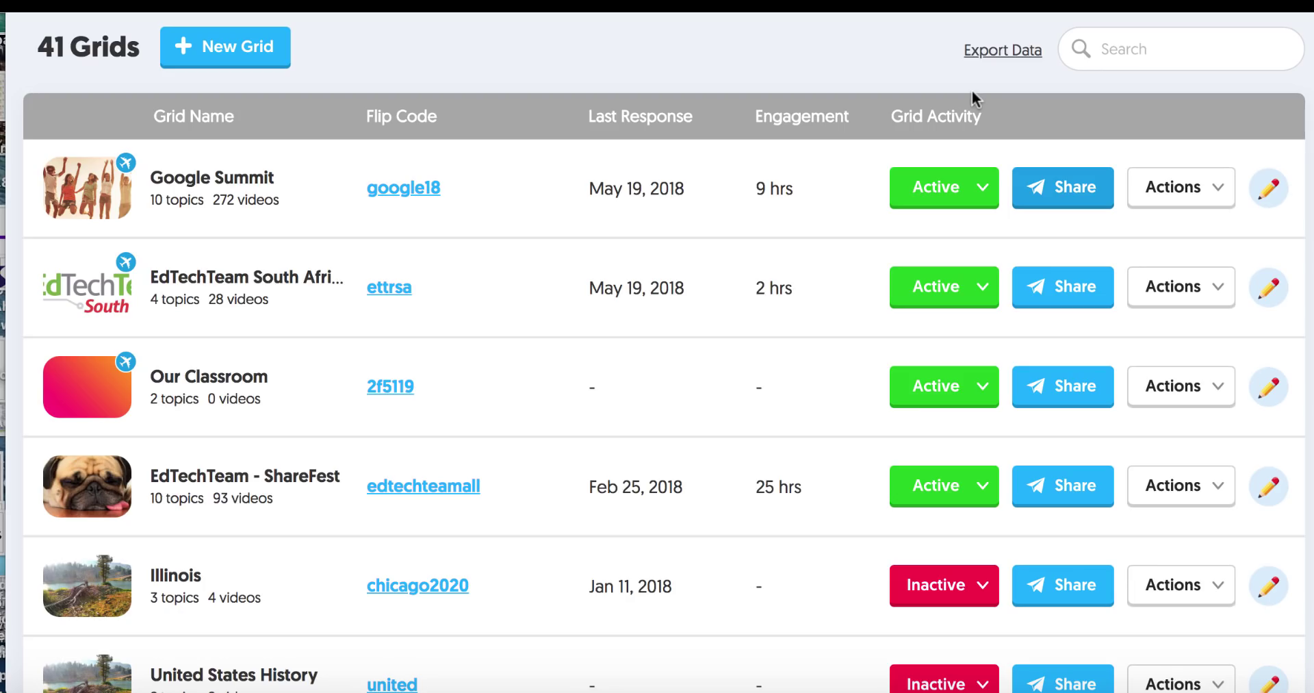
- Look through Google Summit's Edit Grid form, return to My Grids, and reopen its Actions menu
{"action": "left_click", "coordinate": [1172, 198]}
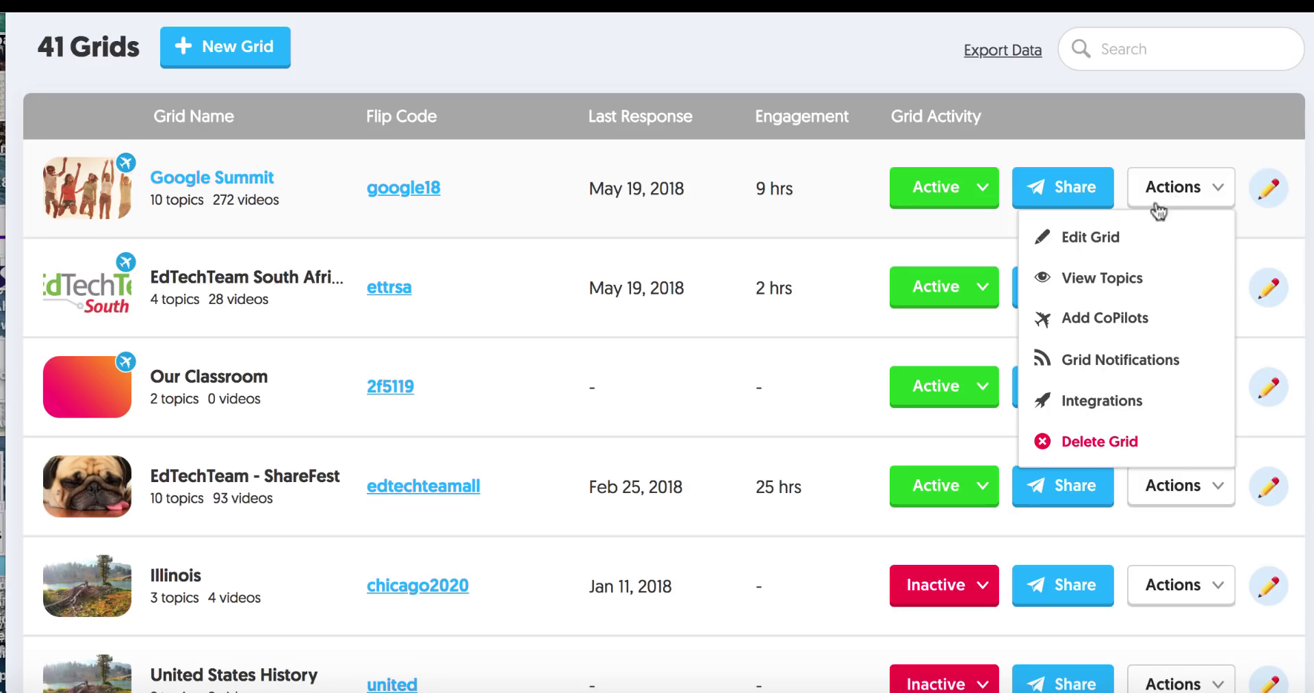
{"action": "left_click", "coordinate": [1128, 232]}
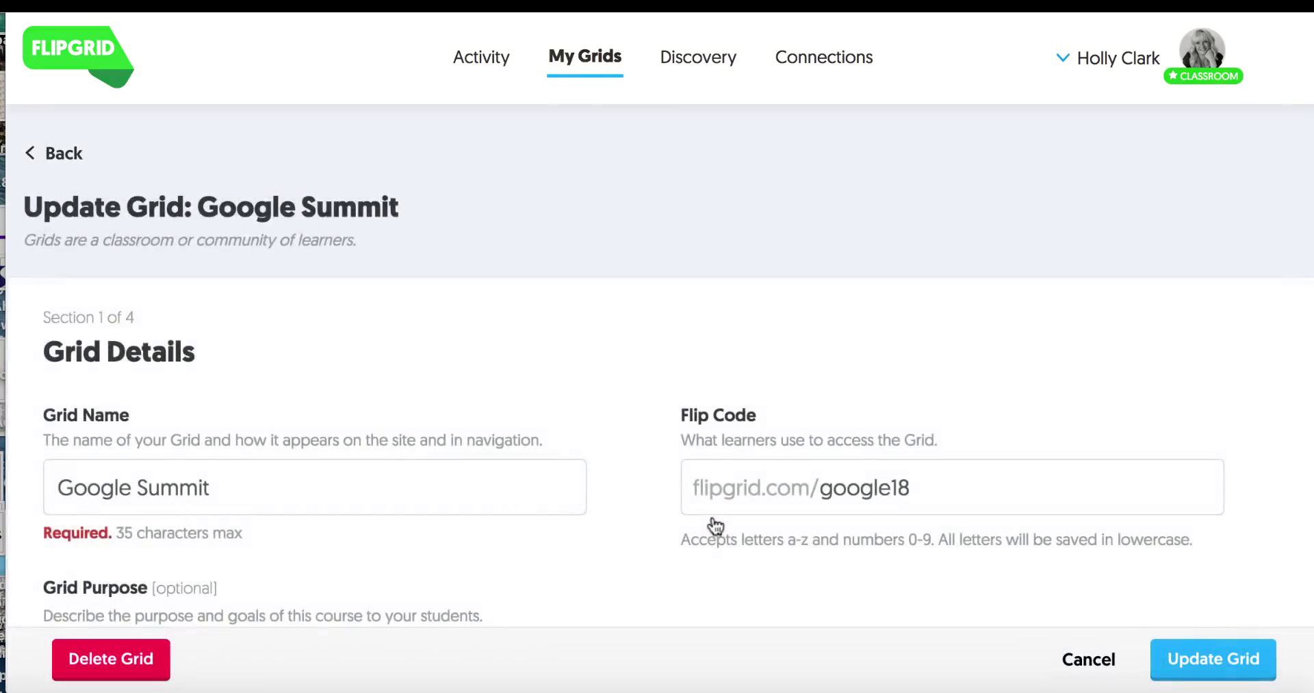
{"action": "scroll", "coordinate": [713, 522], "scroll_direction": "down", "scroll_amount": 5}
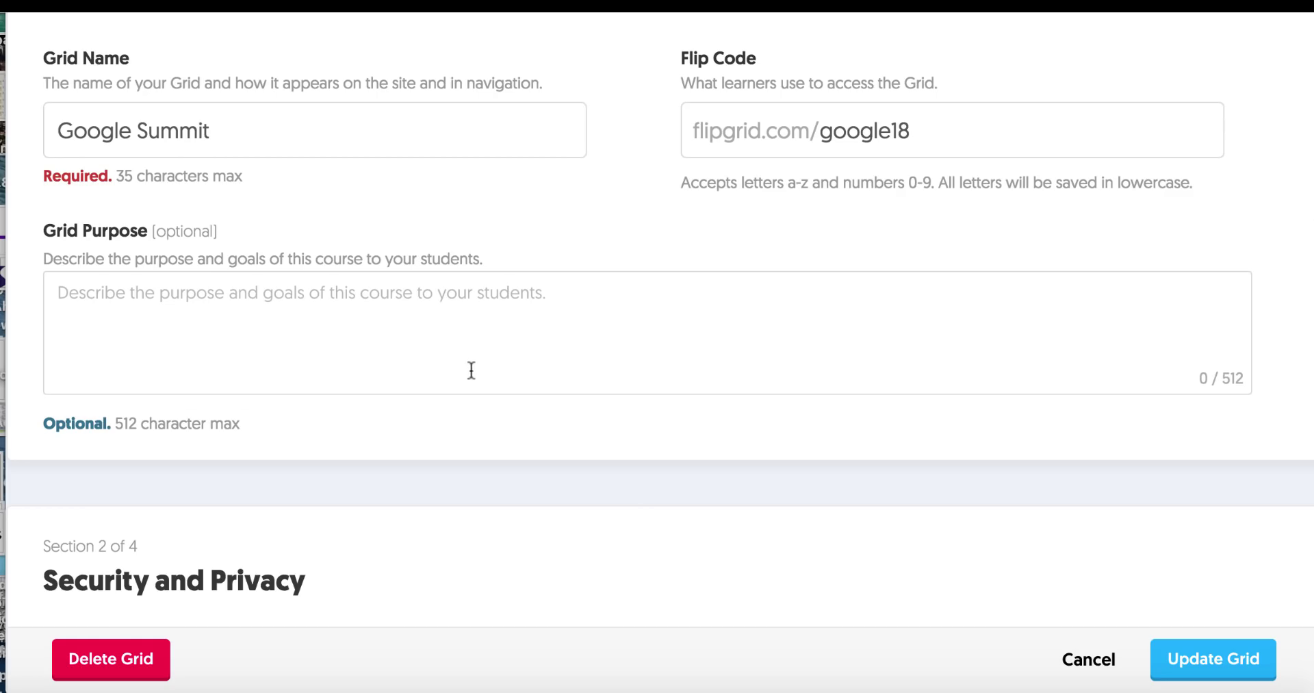
{"action": "scroll", "coordinate": [472, 370], "scroll_direction": "up", "scroll_amount": 5}
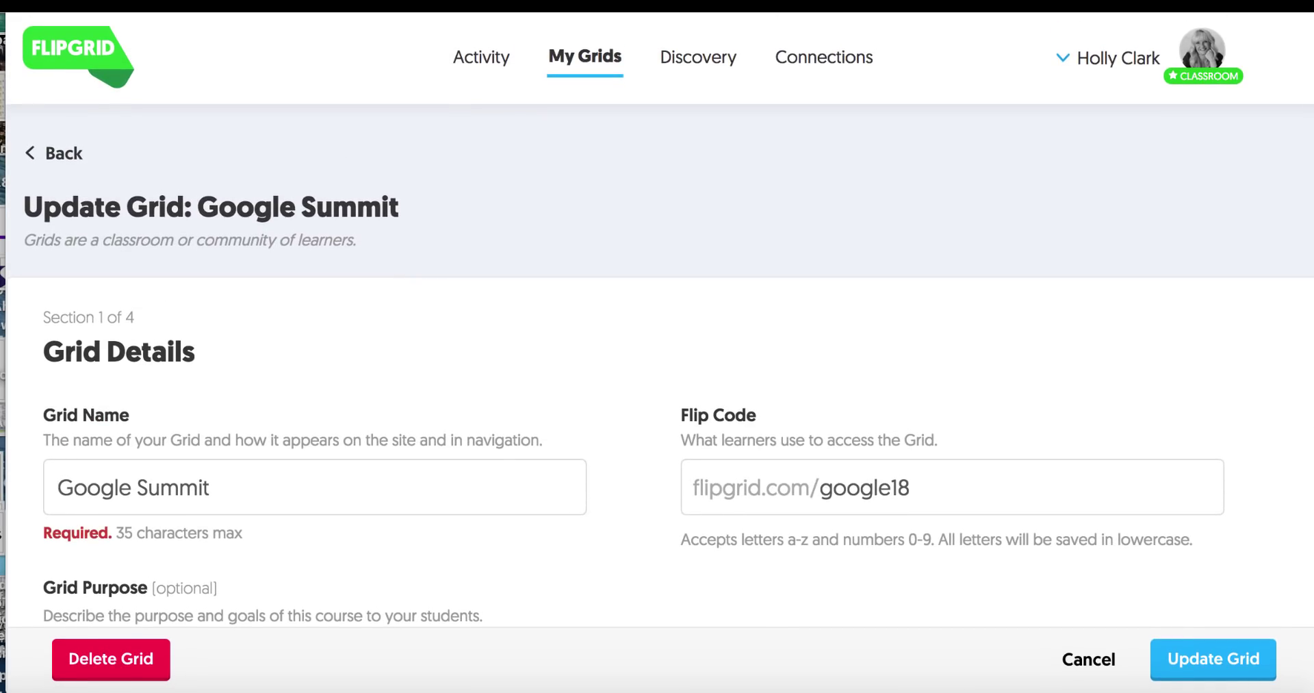
{"action": "key", "text": "alt+Left"}
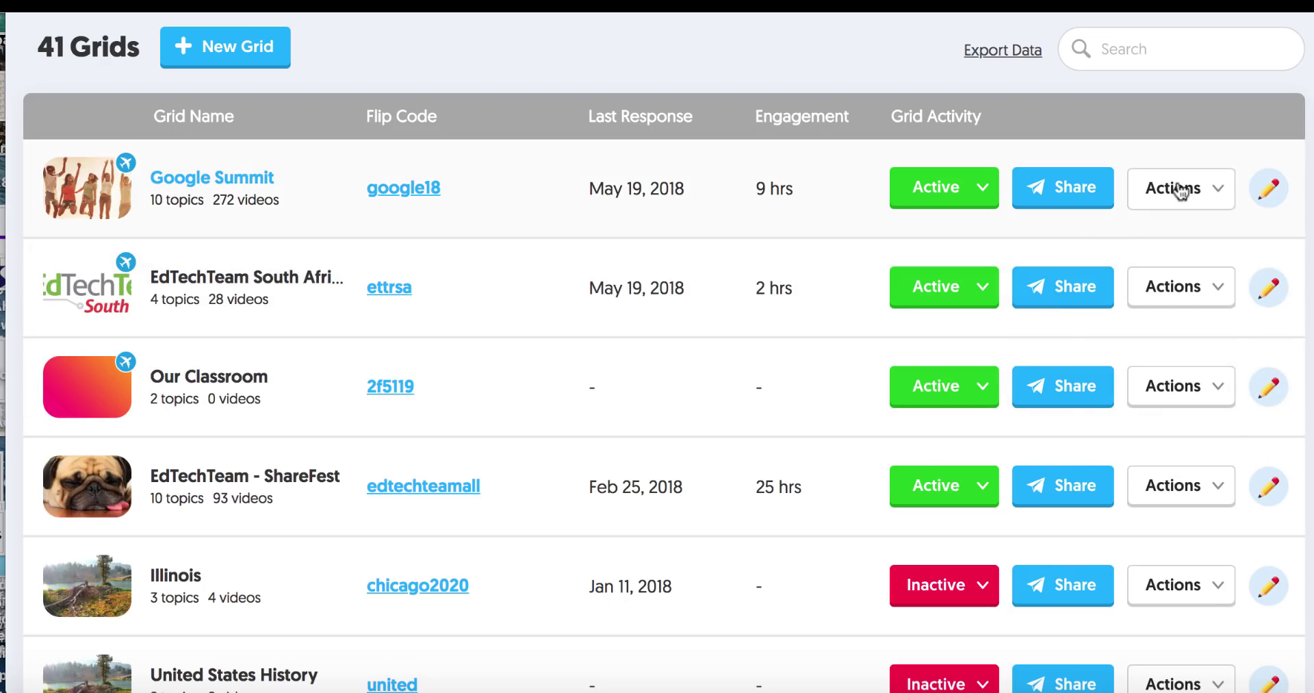
{"action": "left_click", "coordinate": [1173, 187]}
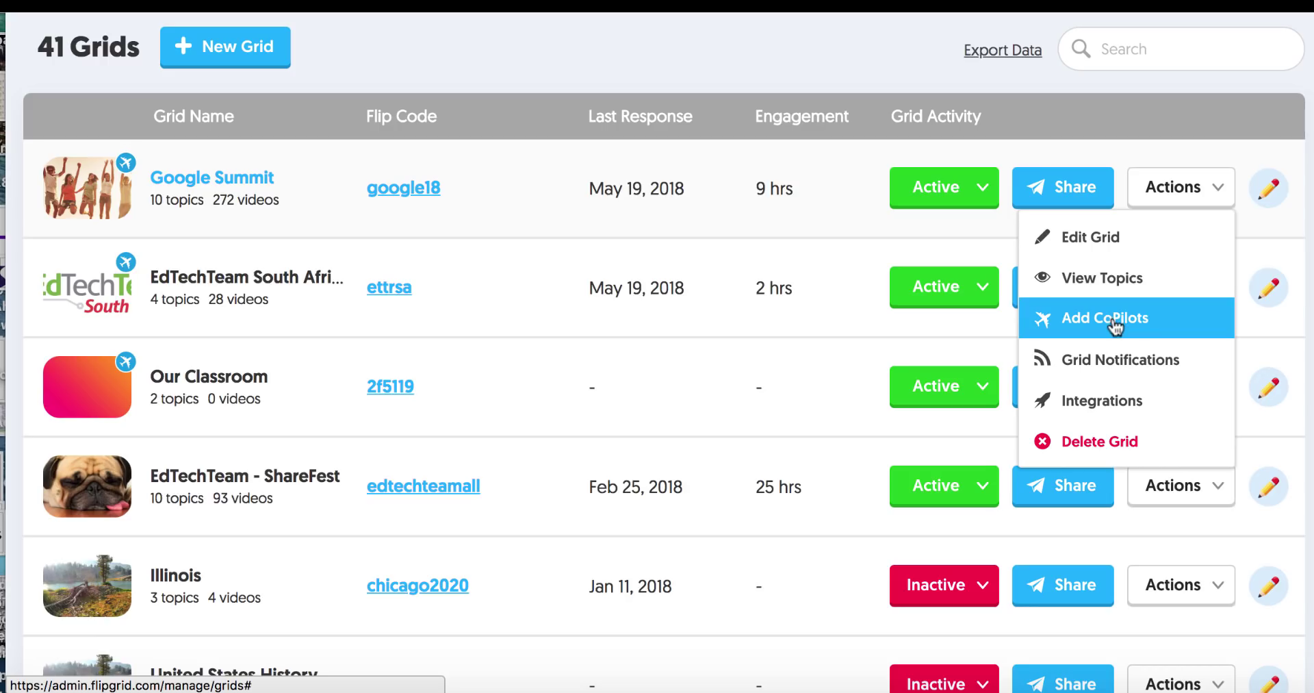
{"action": "left_click", "coordinate": [1086, 363]}
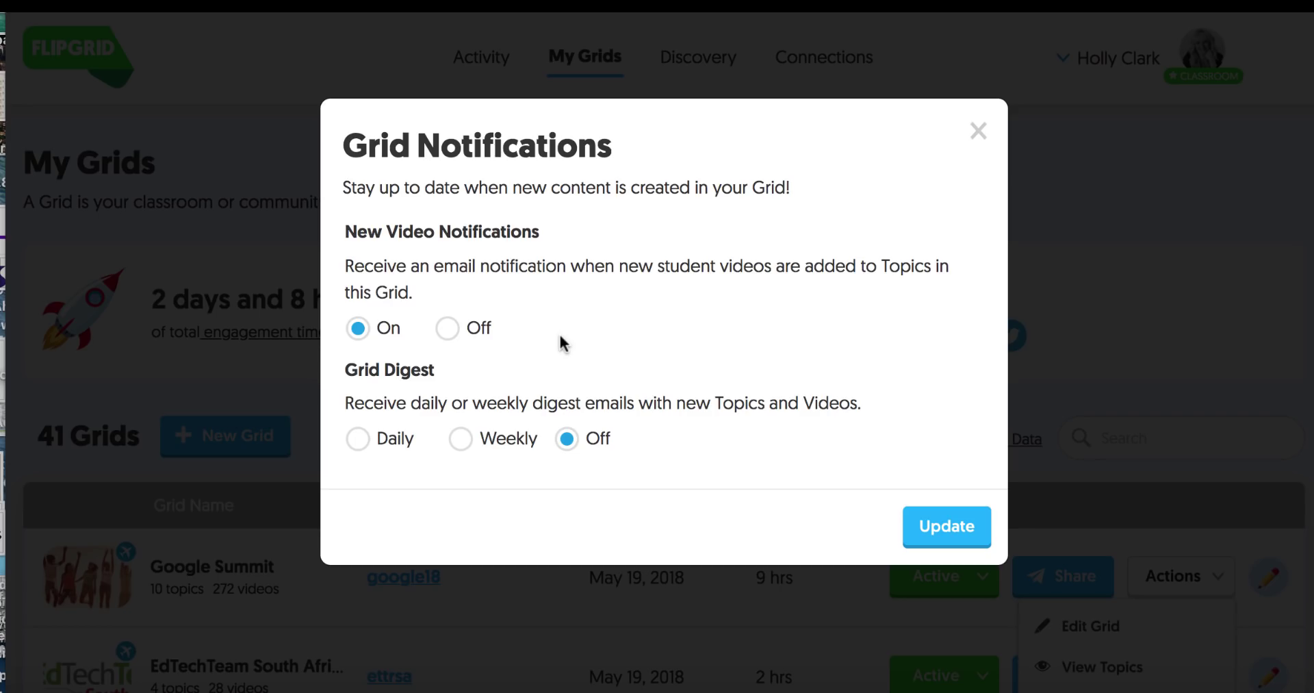
{"action": "left_click", "coordinate": [978, 130]}
{"action": "left_click", "coordinate": [1155, 183]}
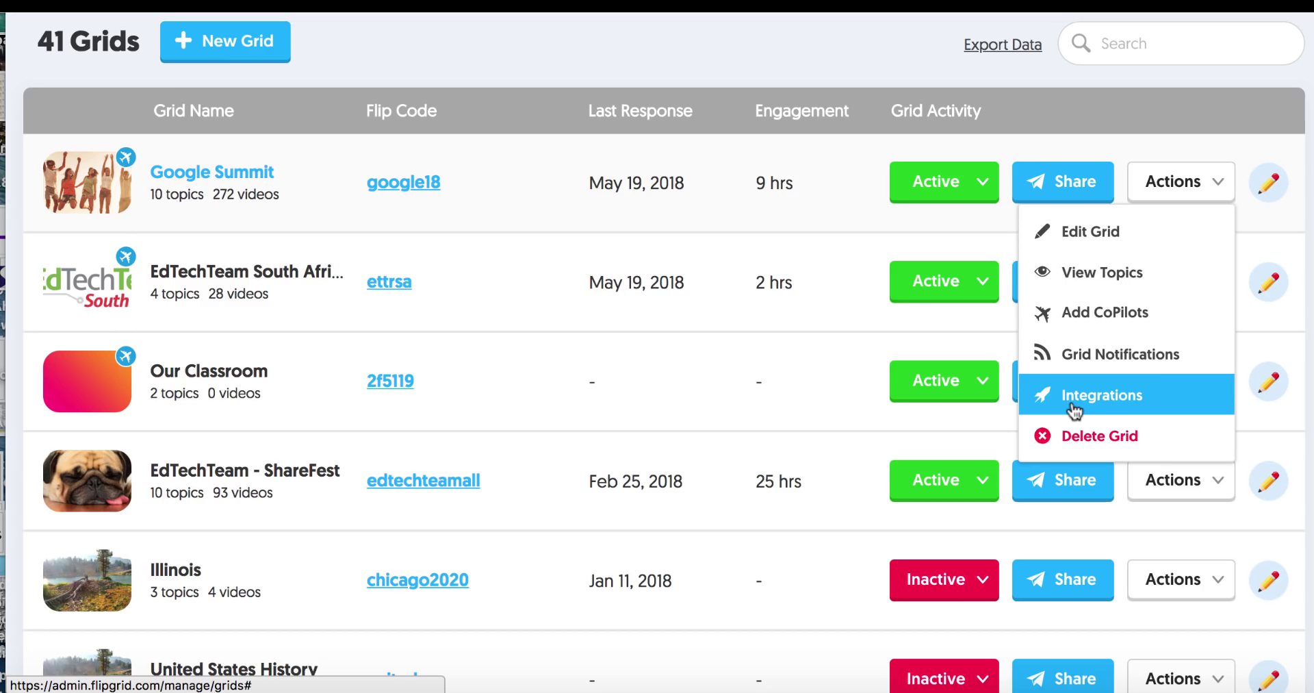
- Dismiss Google Summit's menu, delete the Our Classroom grid, and scroll back to the top
{"action": "left_click", "coordinate": [1077, 445]}
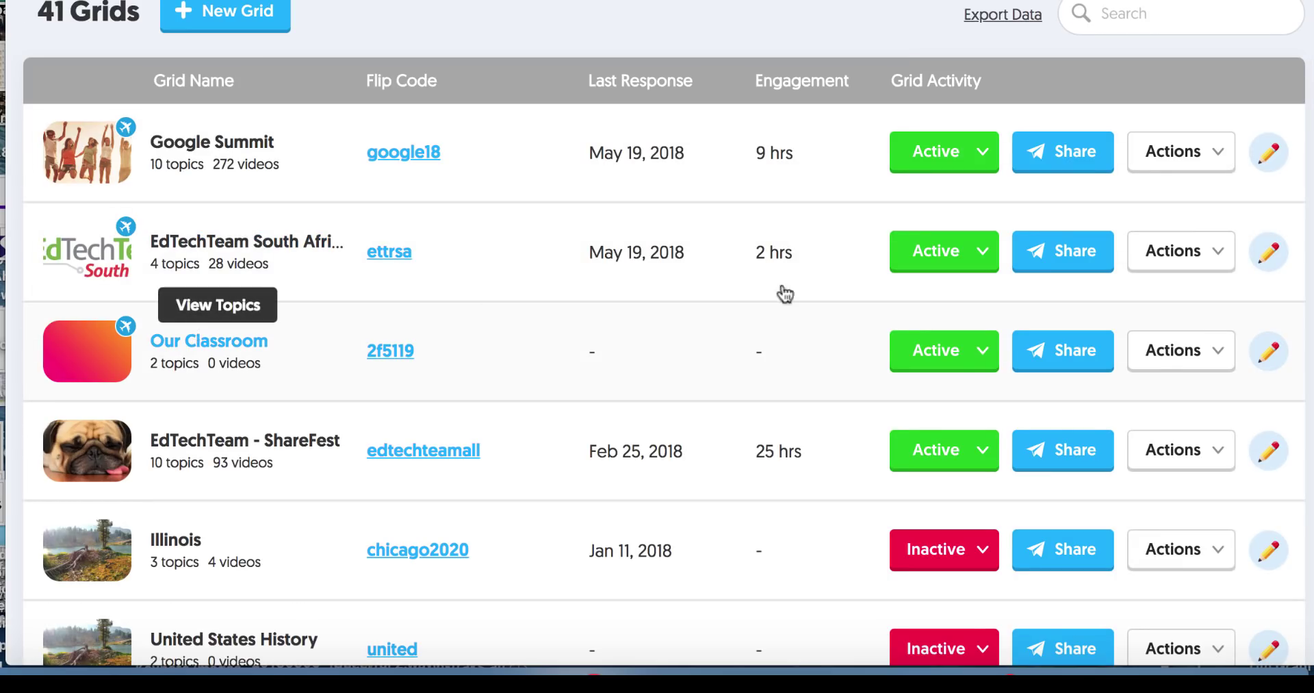
{"action": "left_click", "coordinate": [1155, 355]}
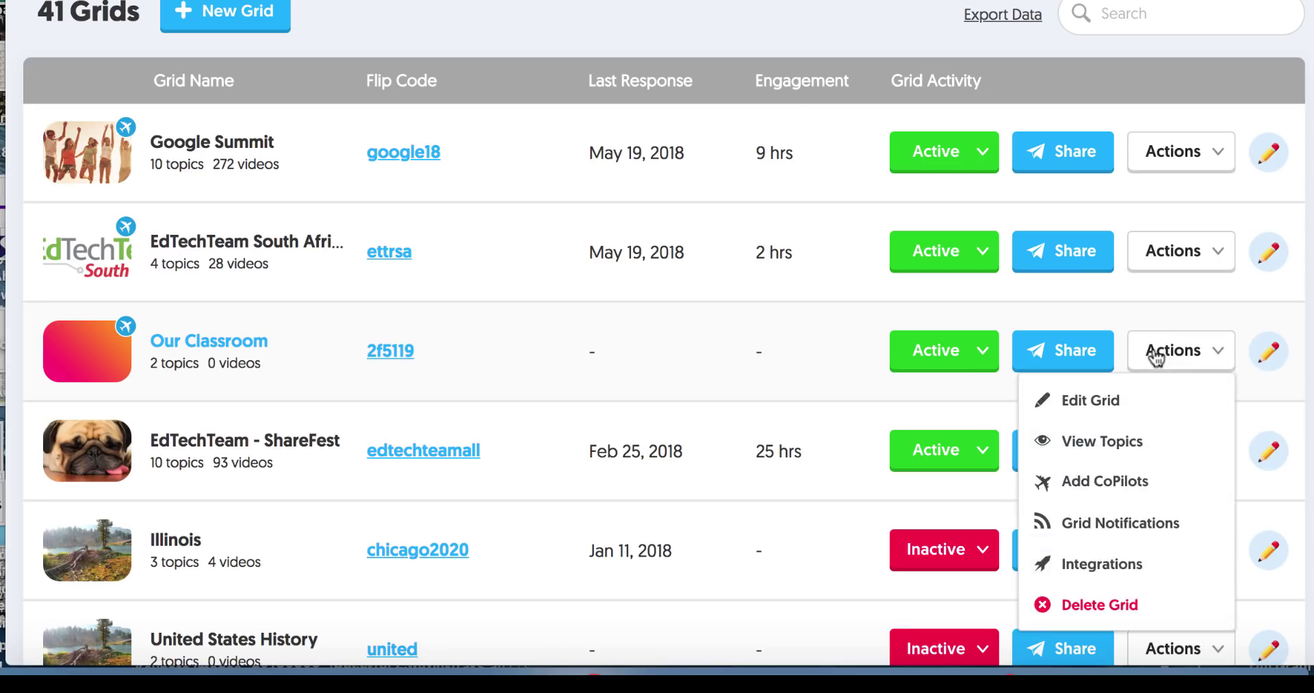
{"action": "left_click", "coordinate": [1086, 603]}
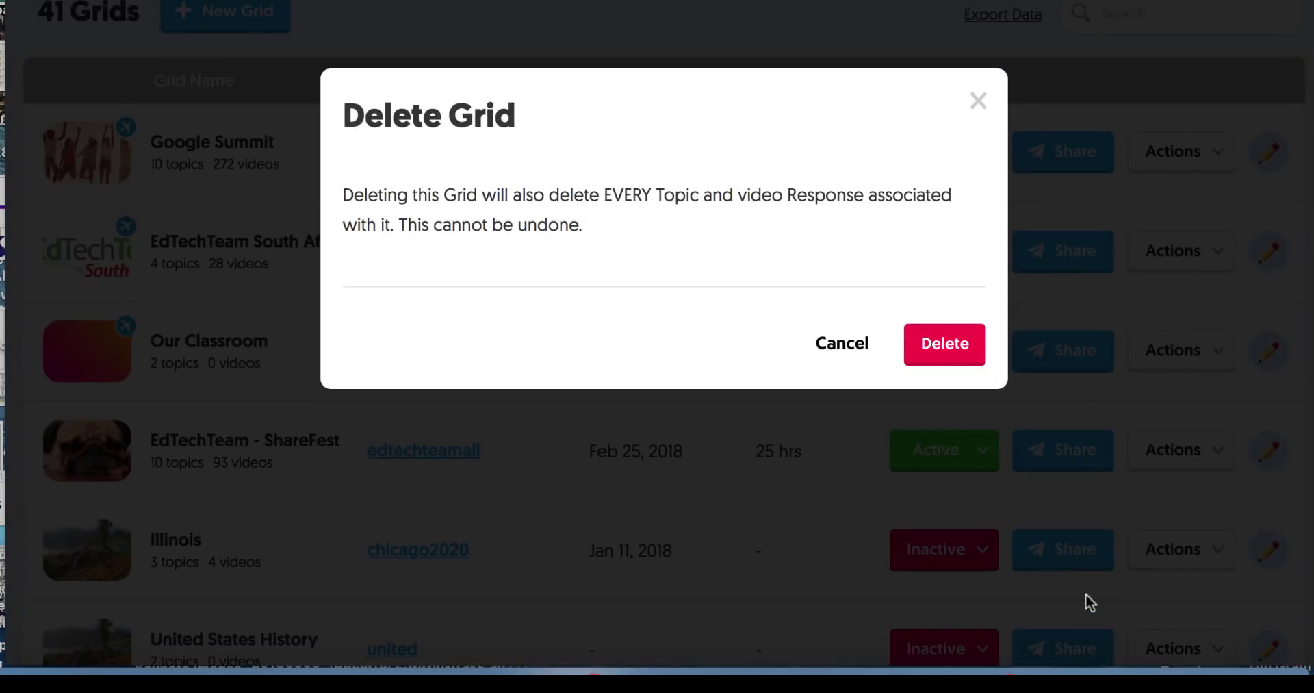
{"action": "left_click", "coordinate": [963, 348]}
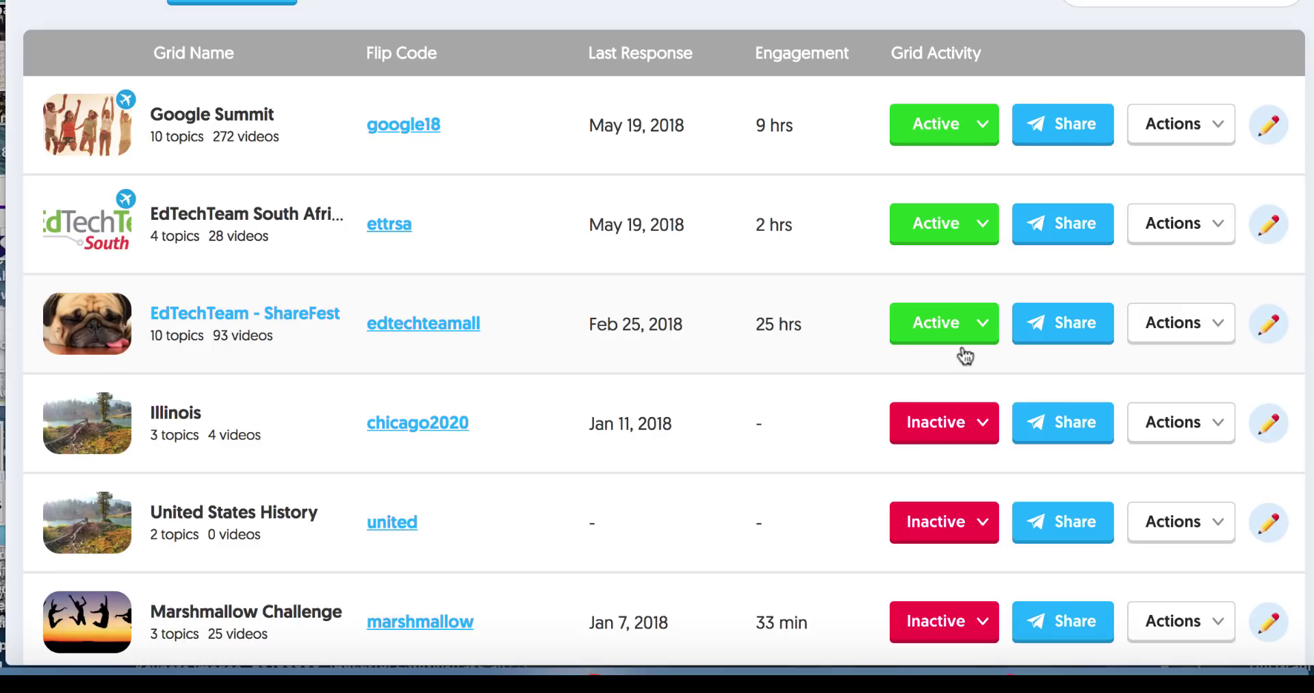
{"action": "scroll", "coordinate": [637, 338], "scroll_direction": "up", "scroll_amount": 4}
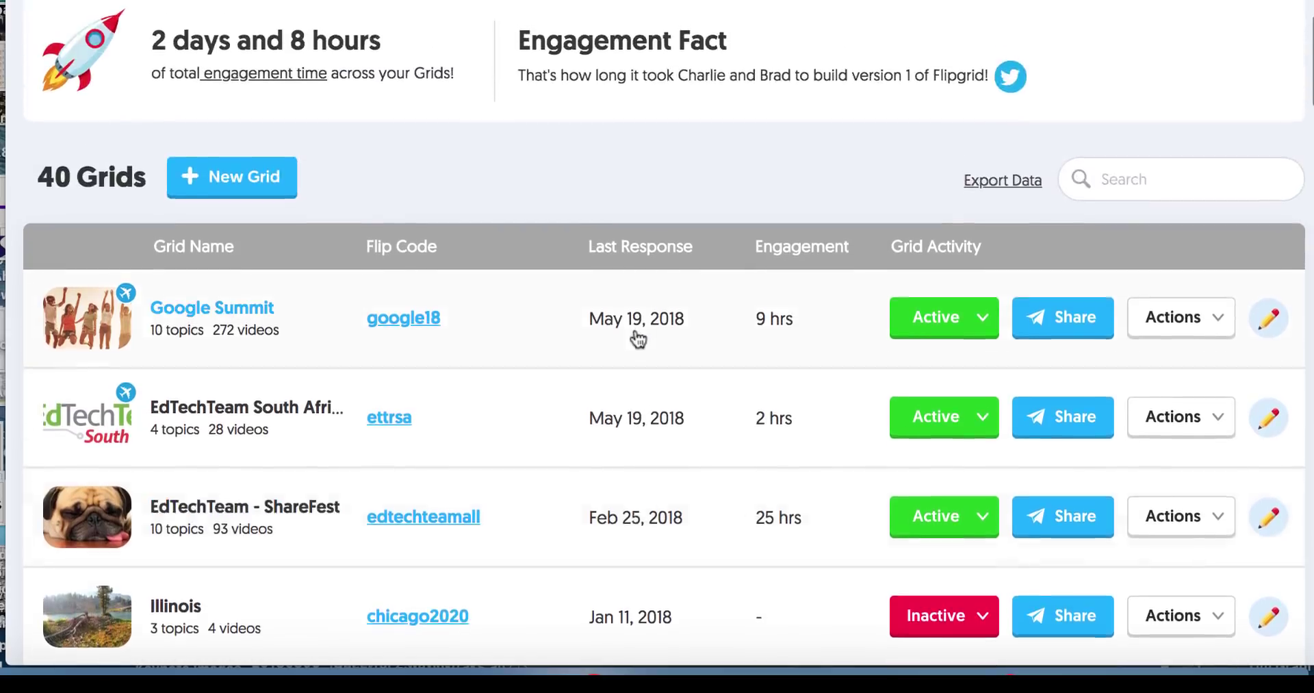
{"action": "scroll", "coordinate": [637, 337], "scroll_direction": "up", "scroll_amount": 3}
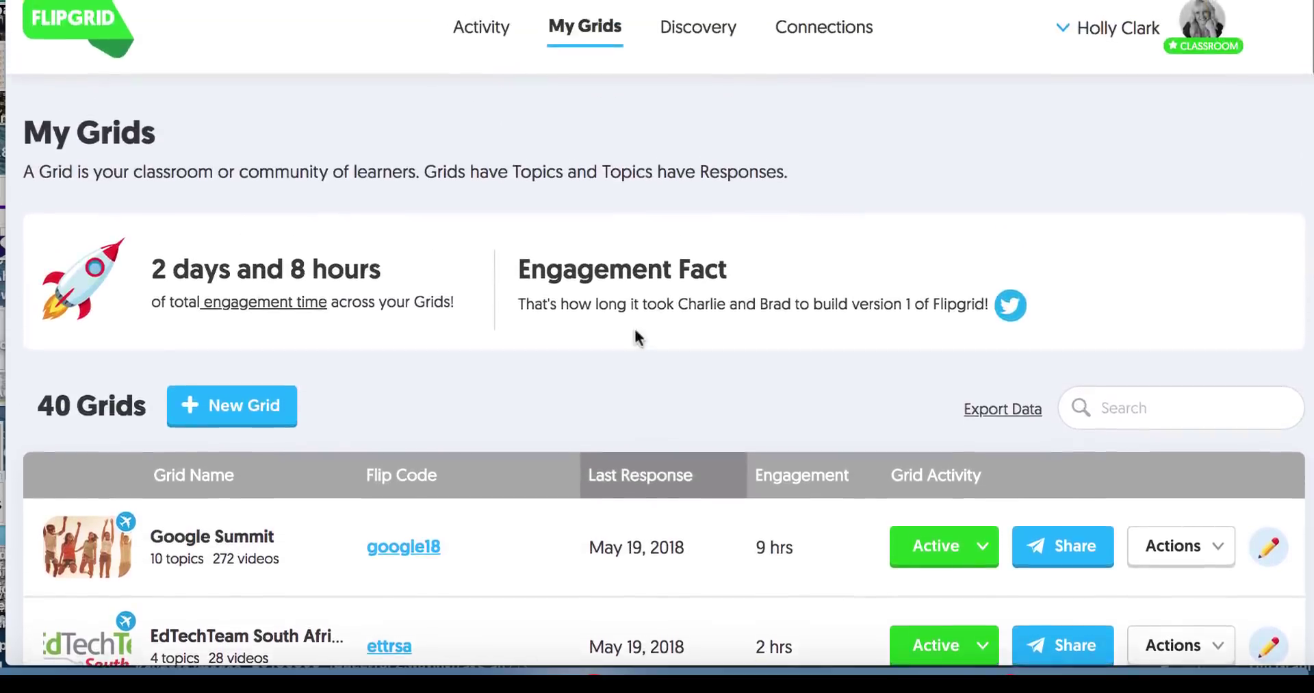